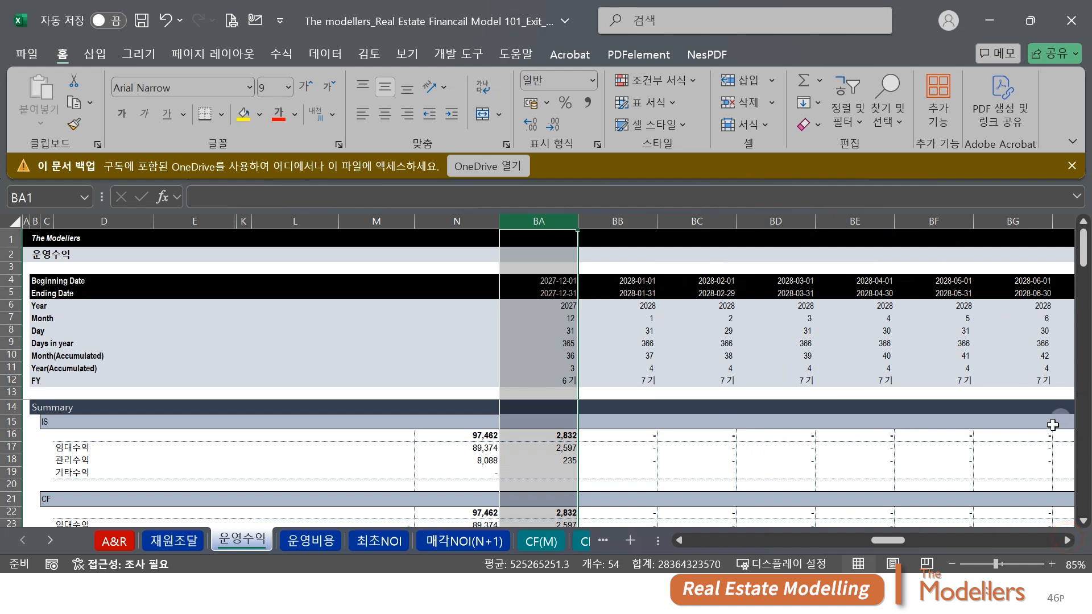
Examine the monthly rent and escalation rows of the 운영수익 sheet for December 2027 through mid-2028
scroll(764, 410, "down", 1)
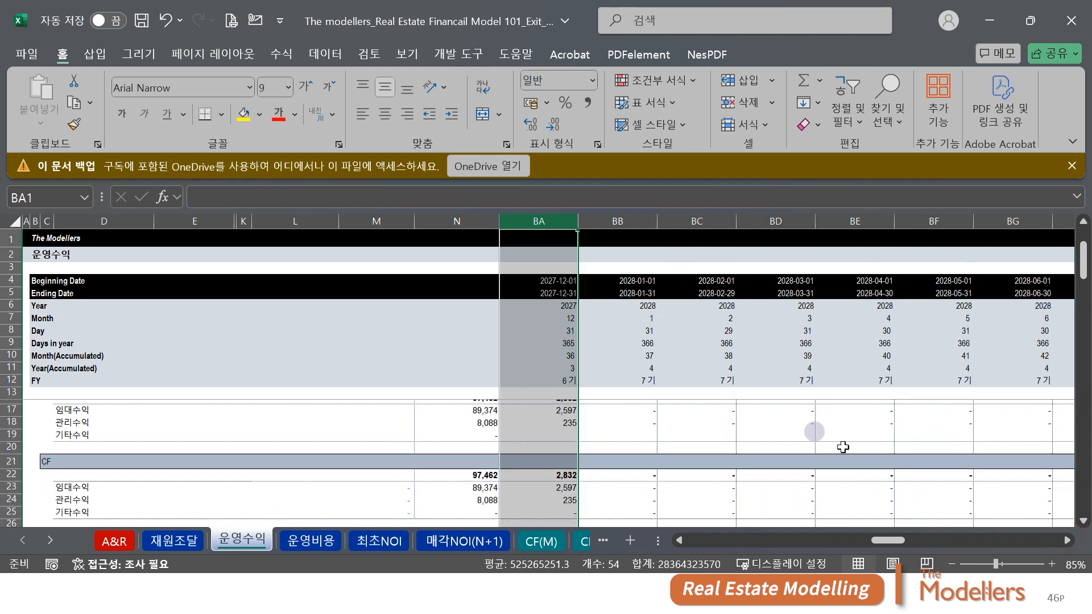
scroll(834, 464, "down", 2)
scroll(834, 467, "down", 1)
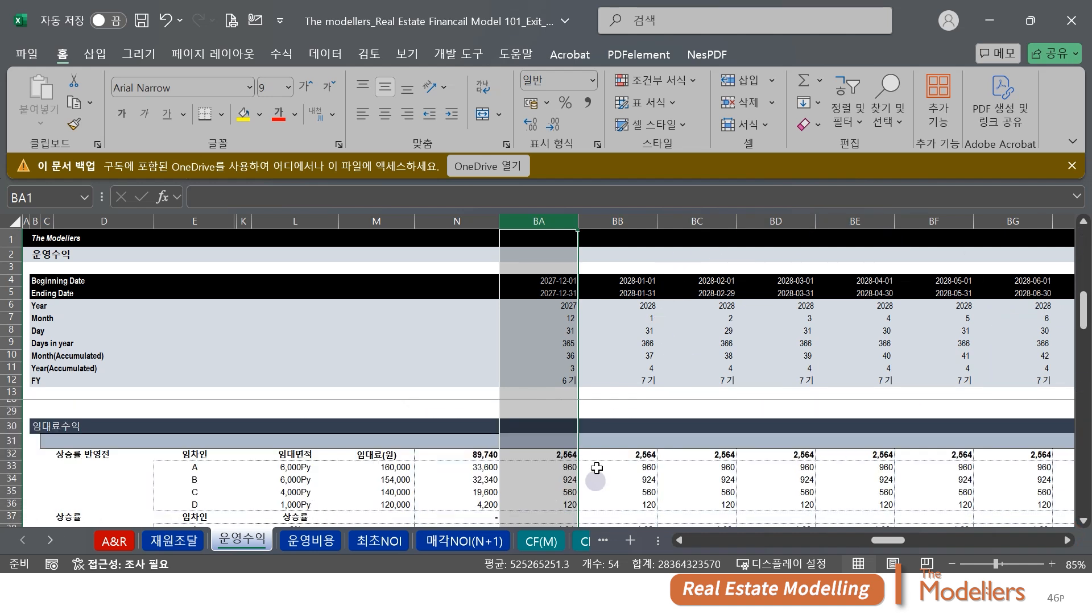
left_click(652, 414)
key("shift+space")
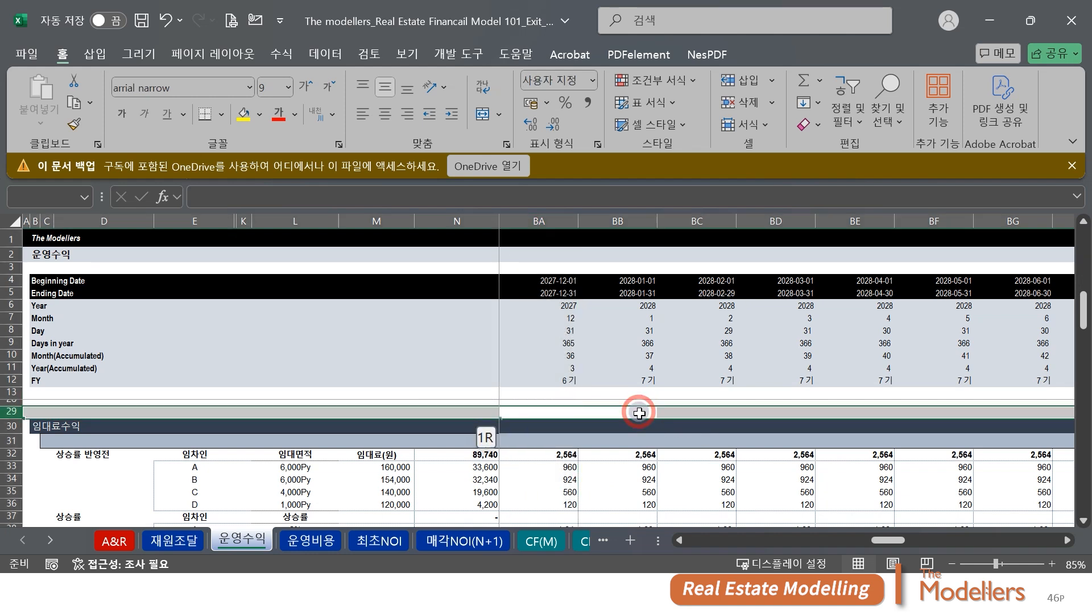
scroll(639, 432, "down", 2)
left_click_drag(564, 417, 1024, 520)
scroll(795, 471, "up", 1)
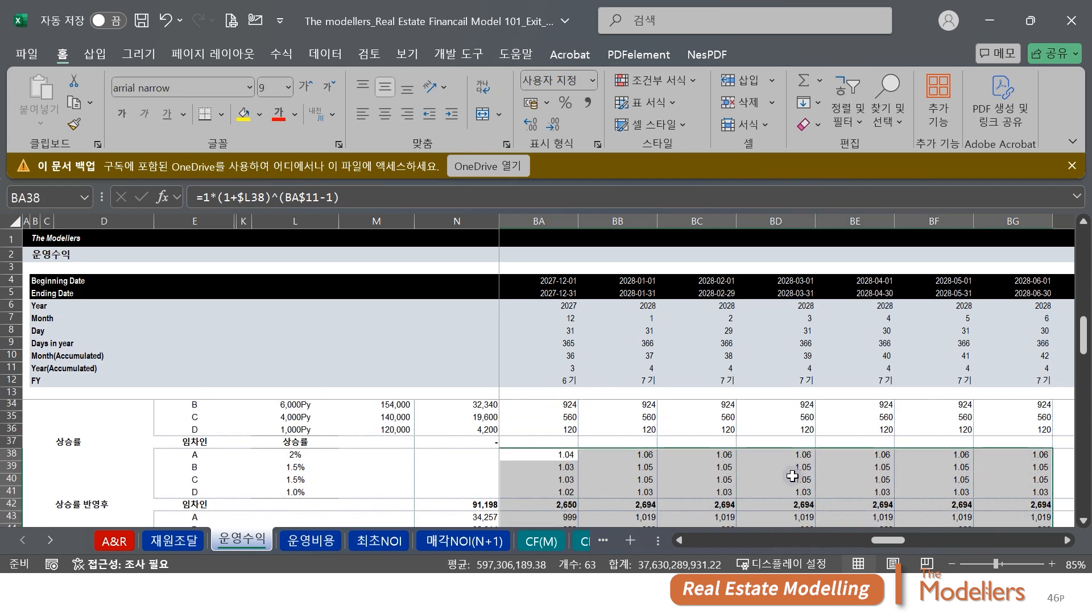
Compare the IS and CF summary rows with the detailed 임대료수익 rows on the 운영수익 sheet from January 2028 onward
scroll(772, 470, "up", 6)
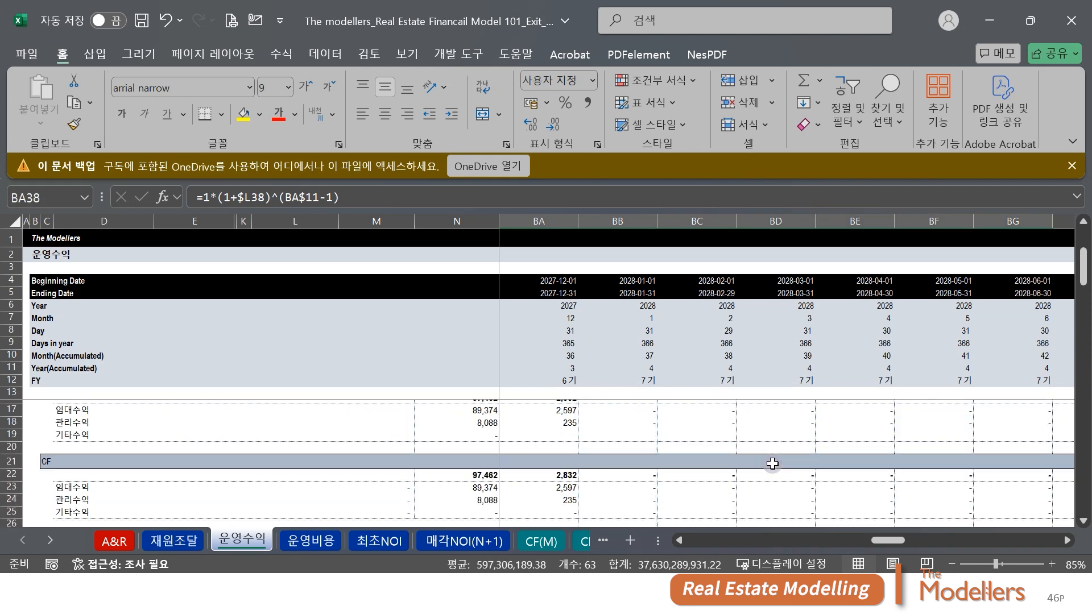
left_click_drag(614, 426, 622, 481)
key("shift+space")
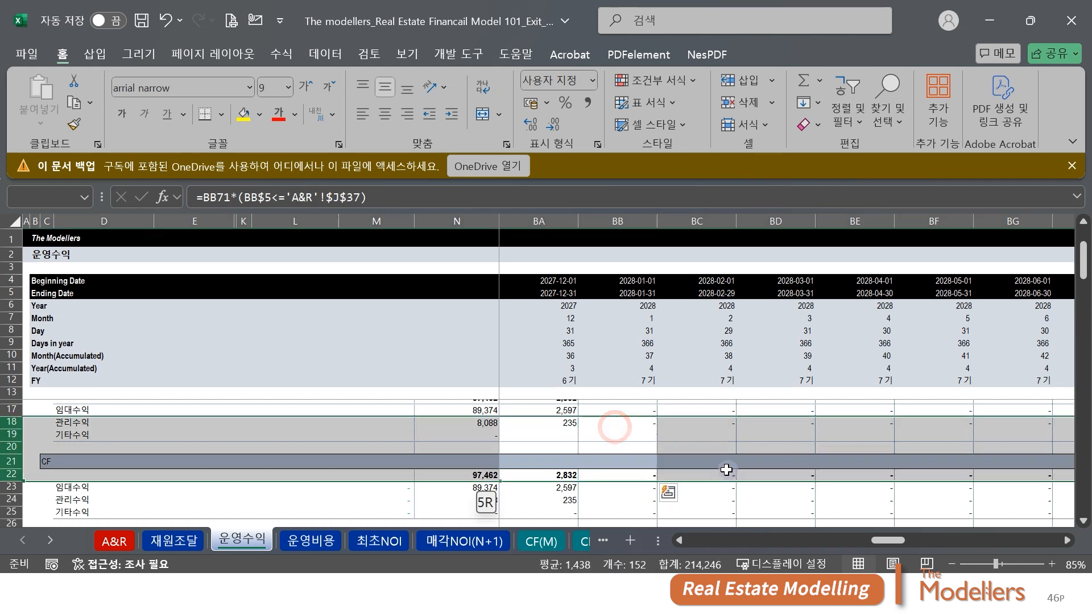
scroll(701, 467, "down", 6)
left_click_drag(645, 429, 683, 507)
key("shift+space")
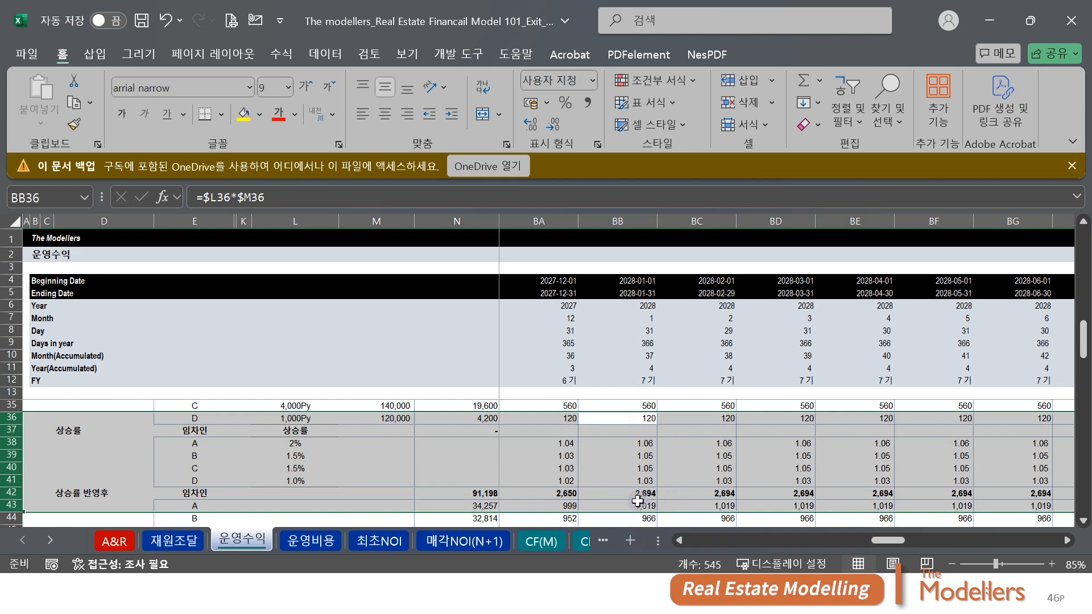
Look at the 운영비용 sheet, return to 운영수익 and highlight the December 2027 column to inspect its summary
left_click(306, 540)
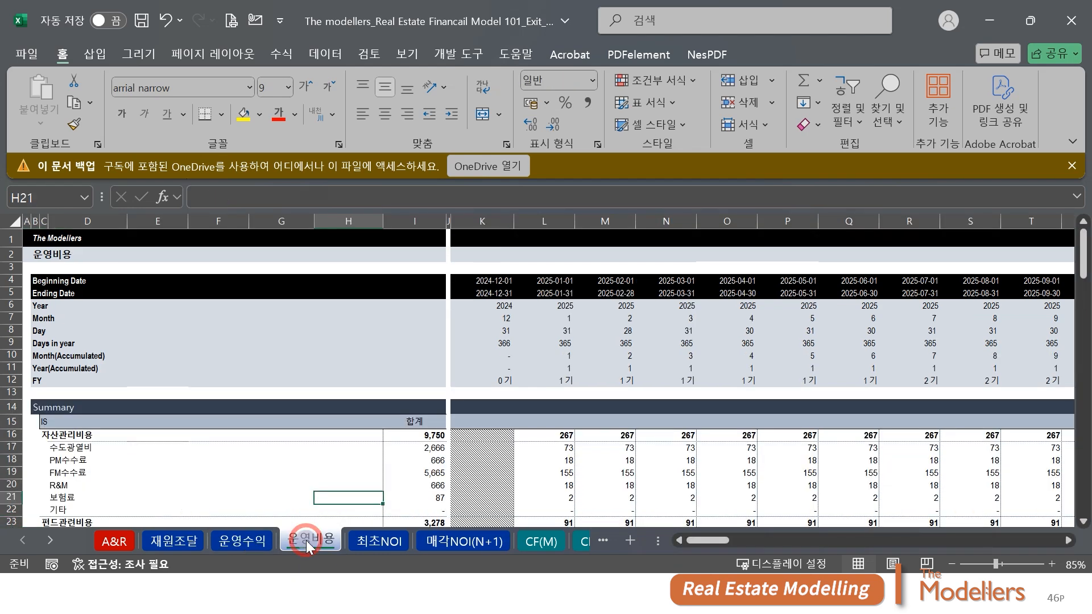
left_click(252, 541)
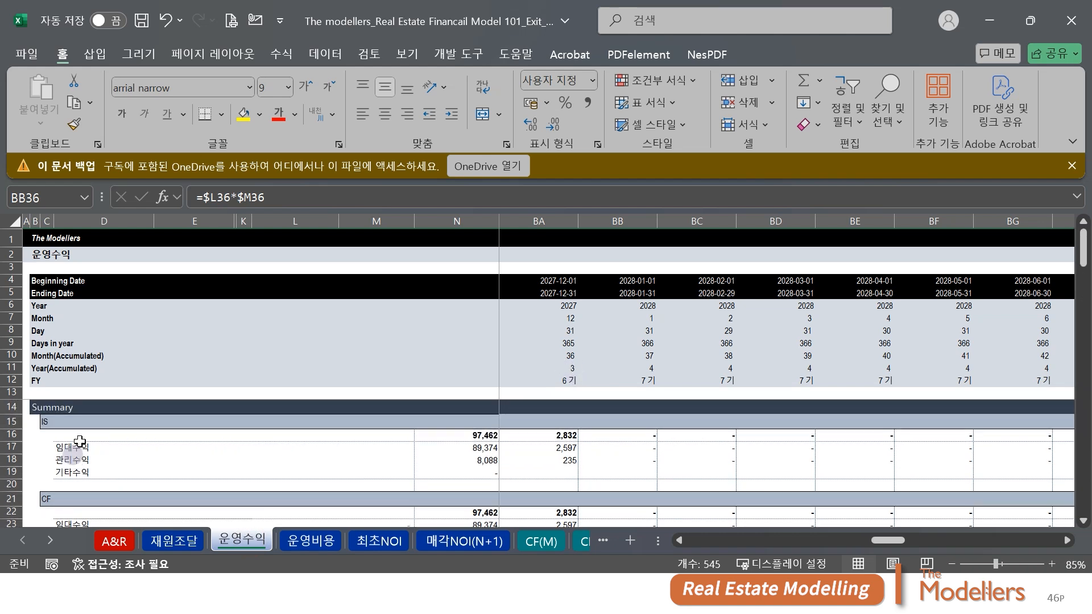
left_click(553, 221)
scroll(547, 307, "down", 2)
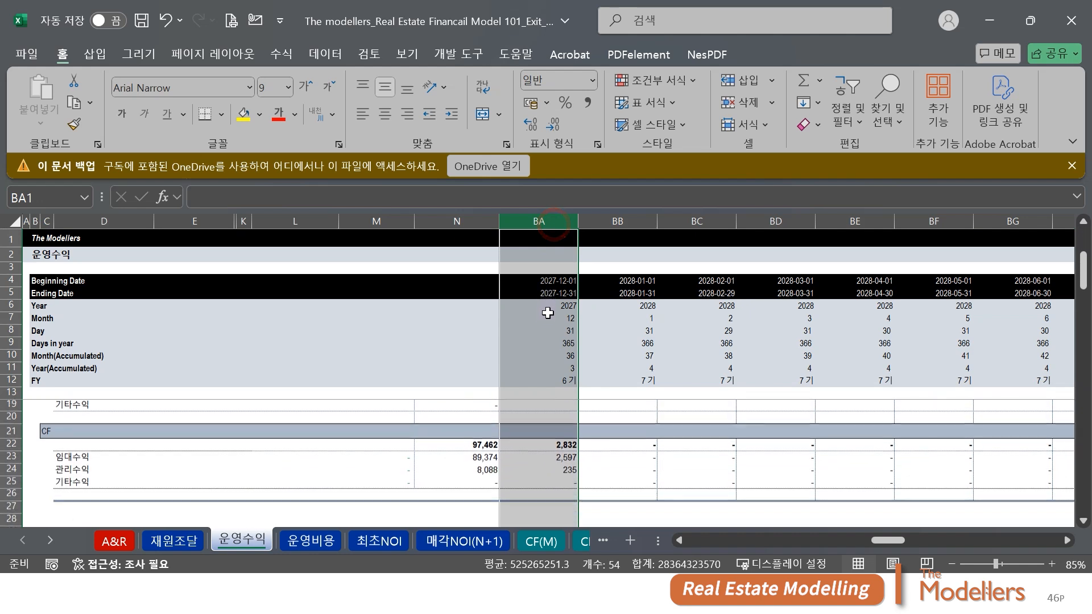
scroll(543, 413, "up", 2)
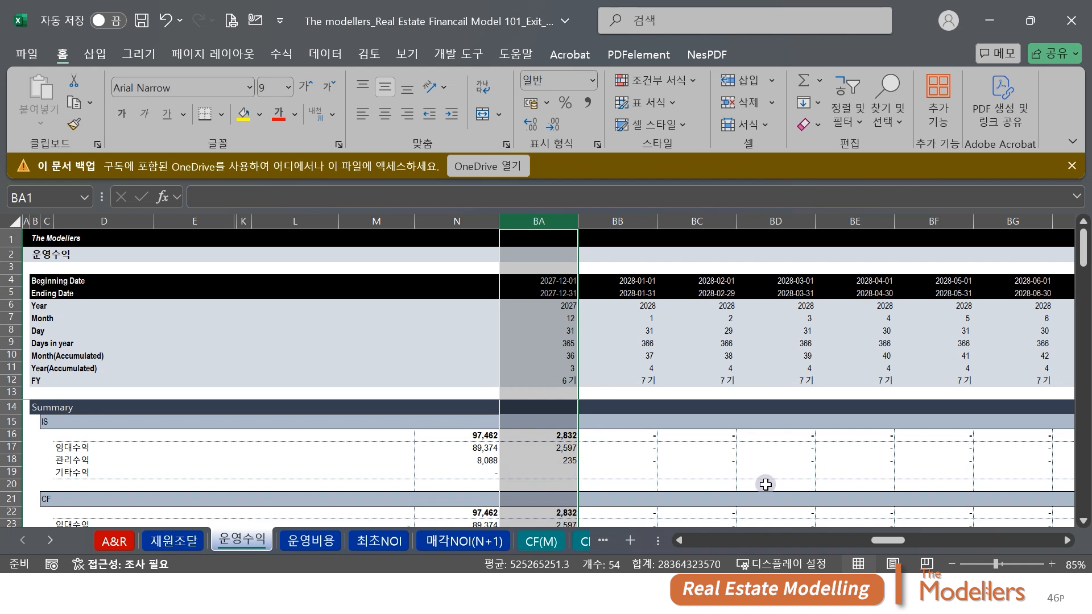
Review the month-end date headers in row 7 of the 매각NOI(N+1) sheet
left_click(479, 545)
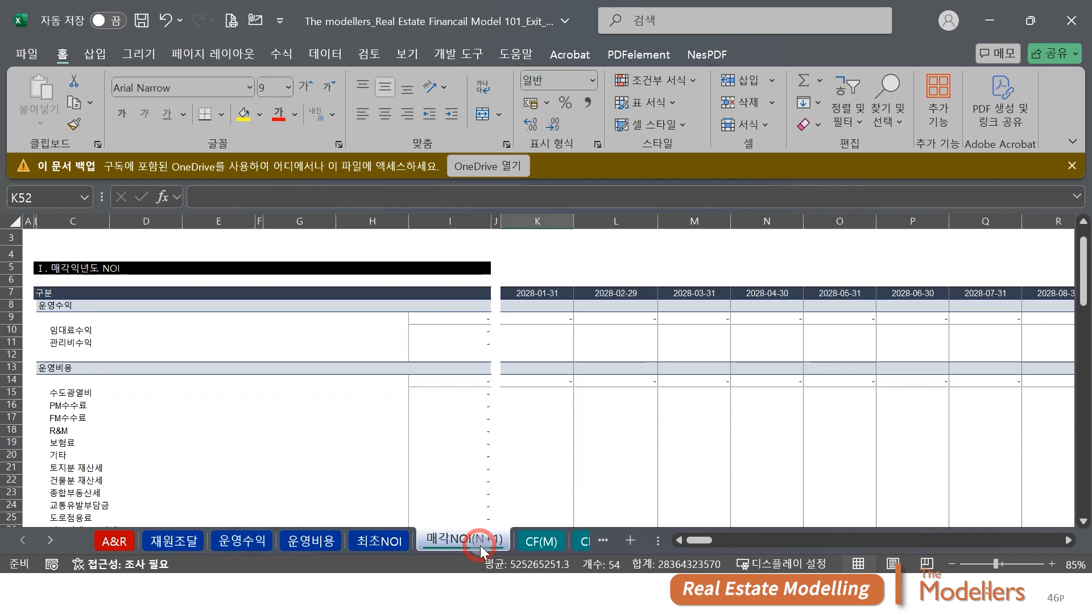
left_click_drag(543, 293, 963, 297)
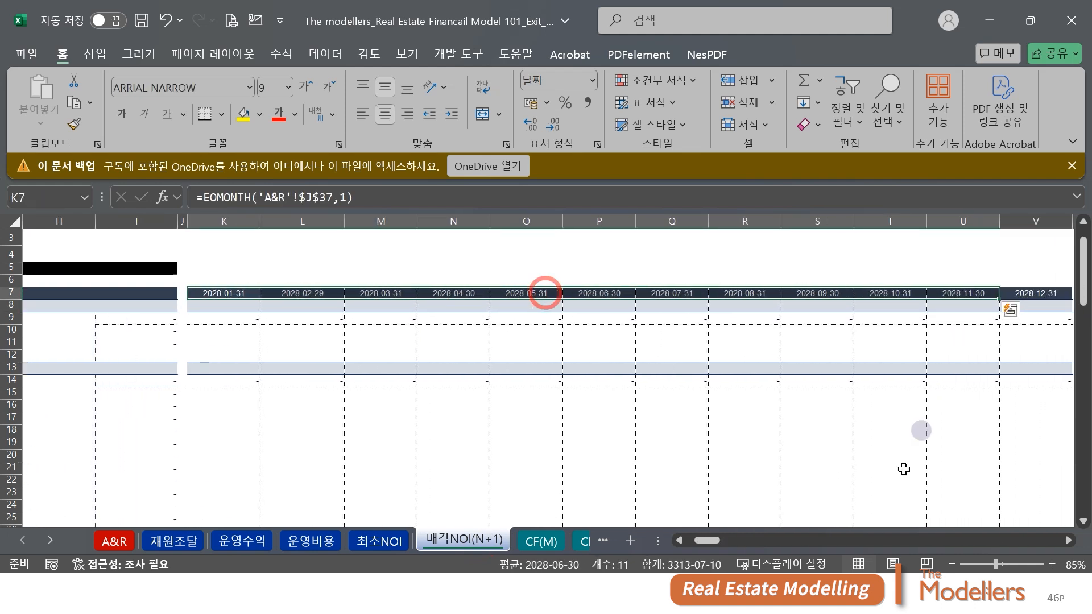
left_click_drag(712, 541, 695, 541)
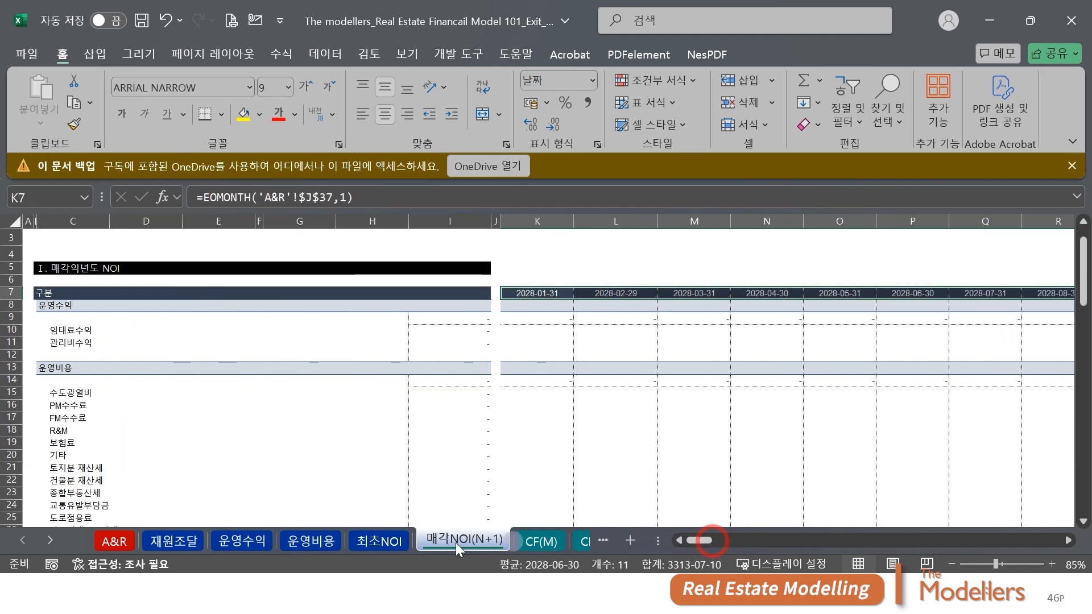
Inspect tenant A's pre-escalation rent from January 2028 onward on 운영수익, cross-checking the 매각NOI(N+1) sheet
left_click(250, 541)
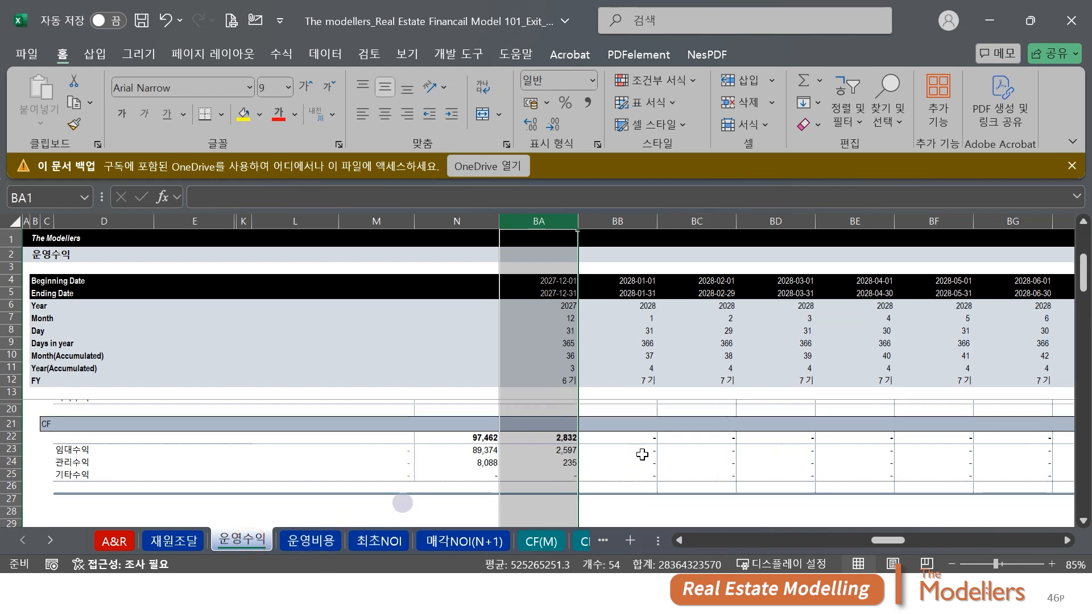
scroll(703, 455, "down", 3)
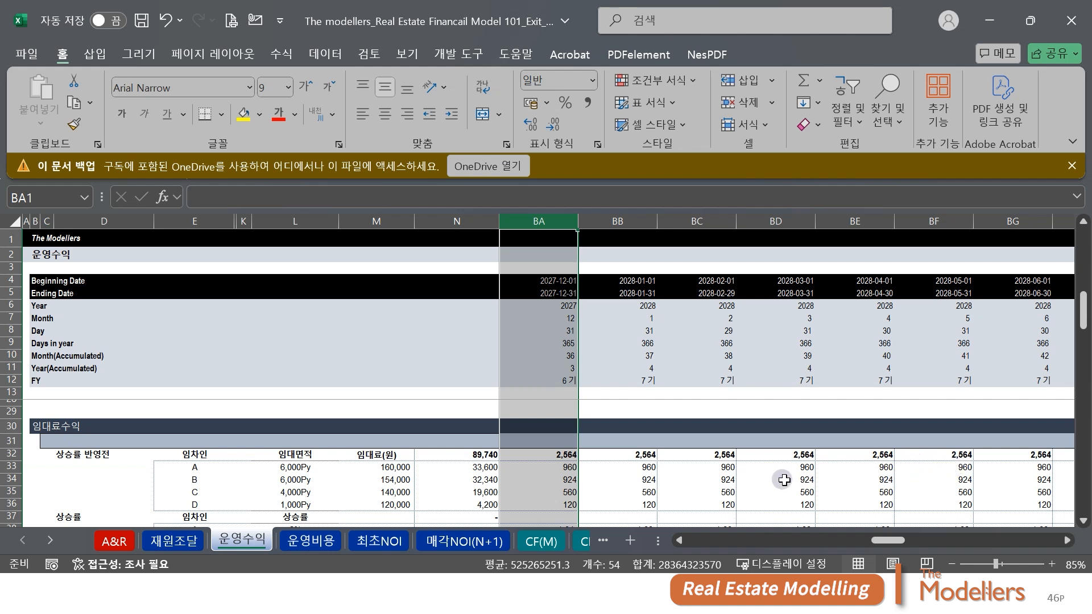
left_click_drag(593, 468, 947, 479)
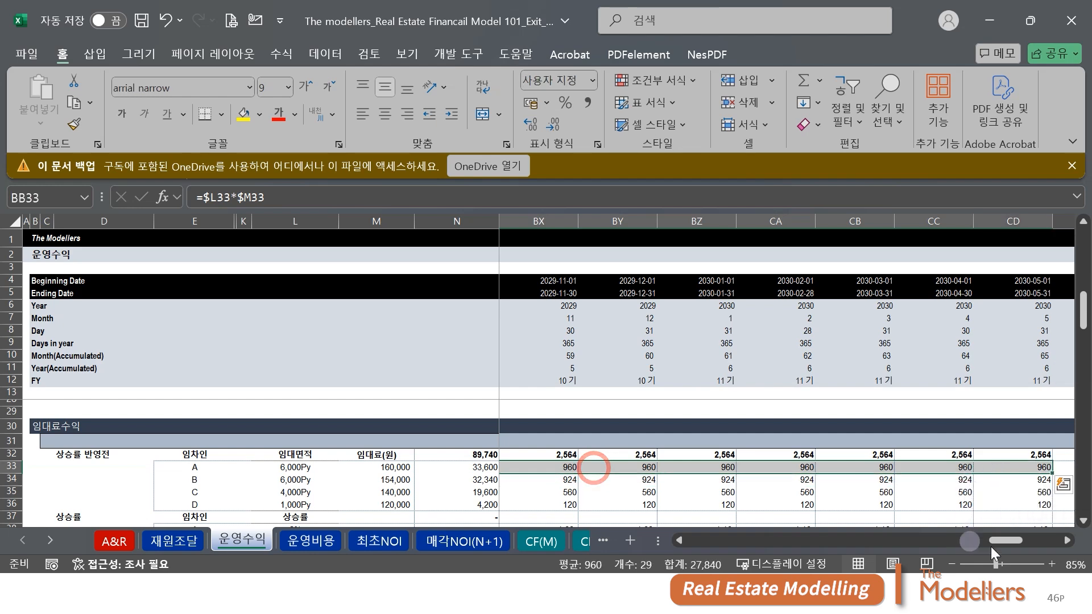
left_click(462, 542)
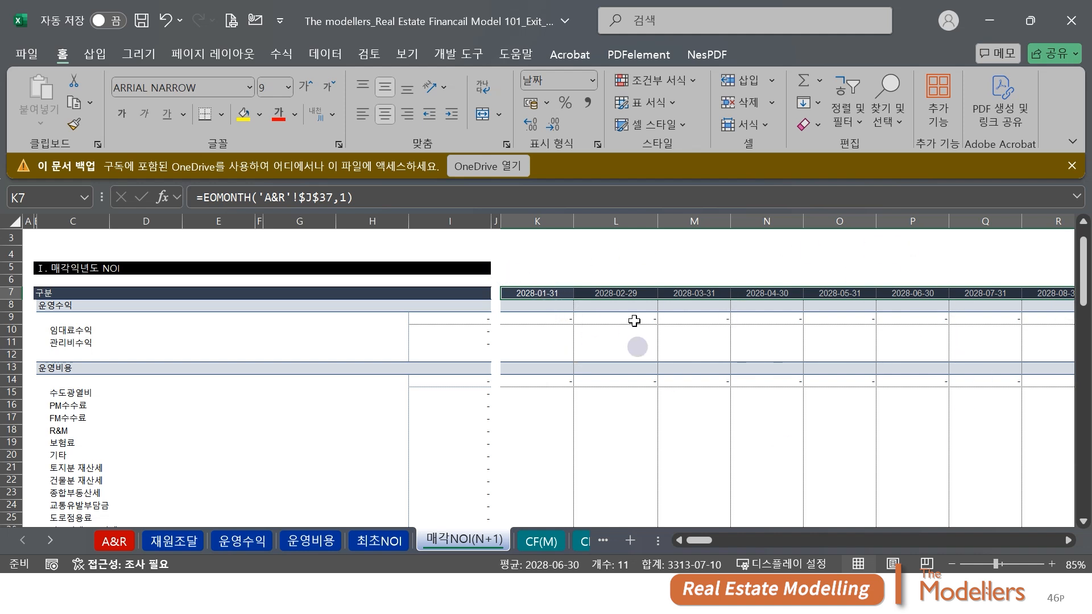
left_click(259, 541)
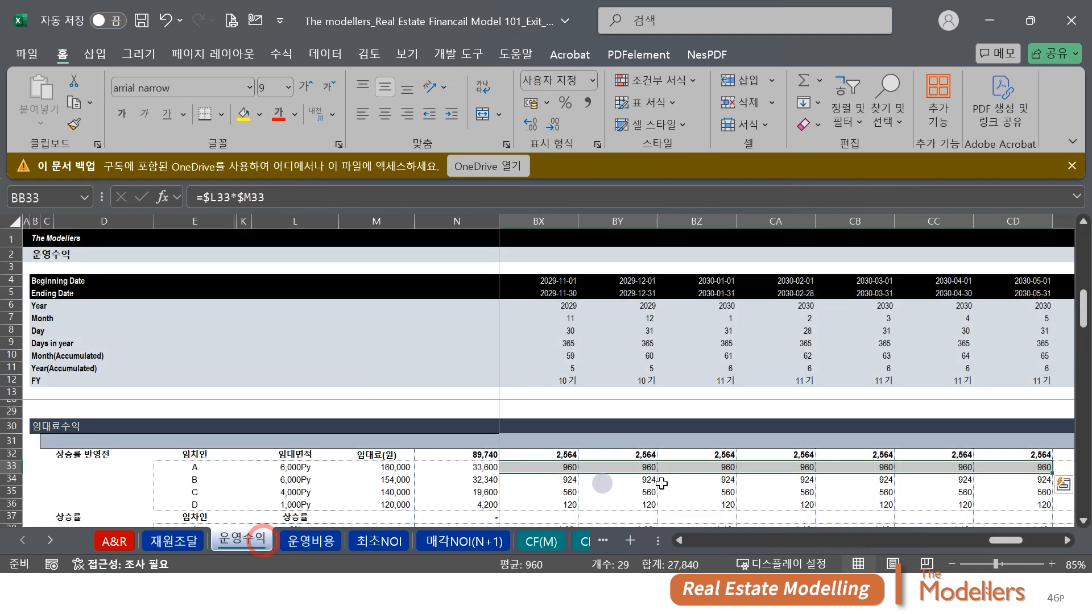
Highlight the December 2027 column on 운영수익 and inspect the 2028 rent and escalation rows that follow it
left_click_drag(1002, 541, 885, 539)
scroll(889, 523, "up", 5)
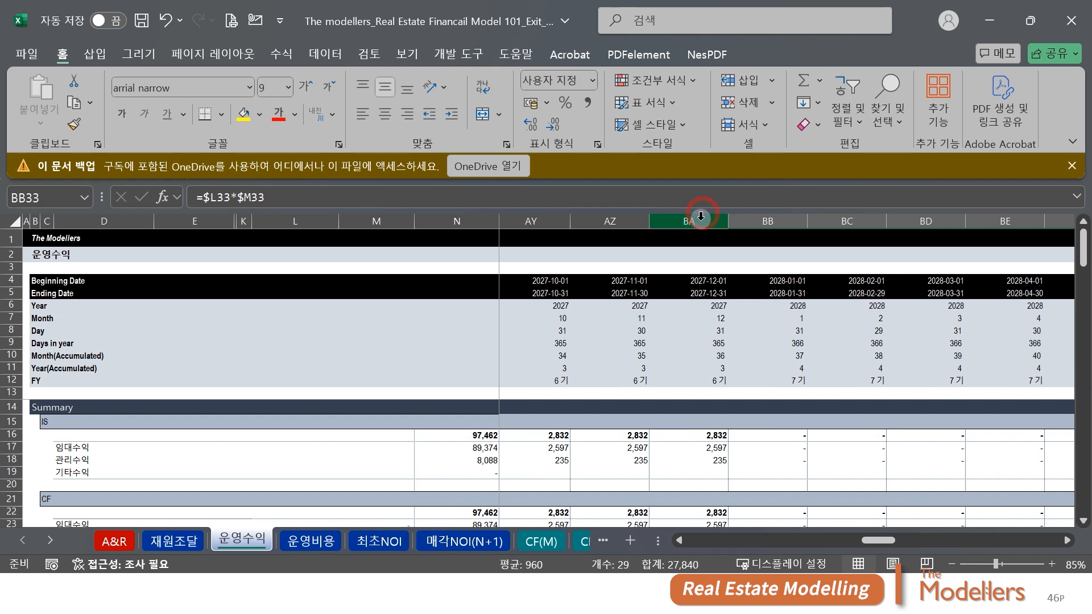
left_click(701, 221)
scroll(813, 438, "down", 7)
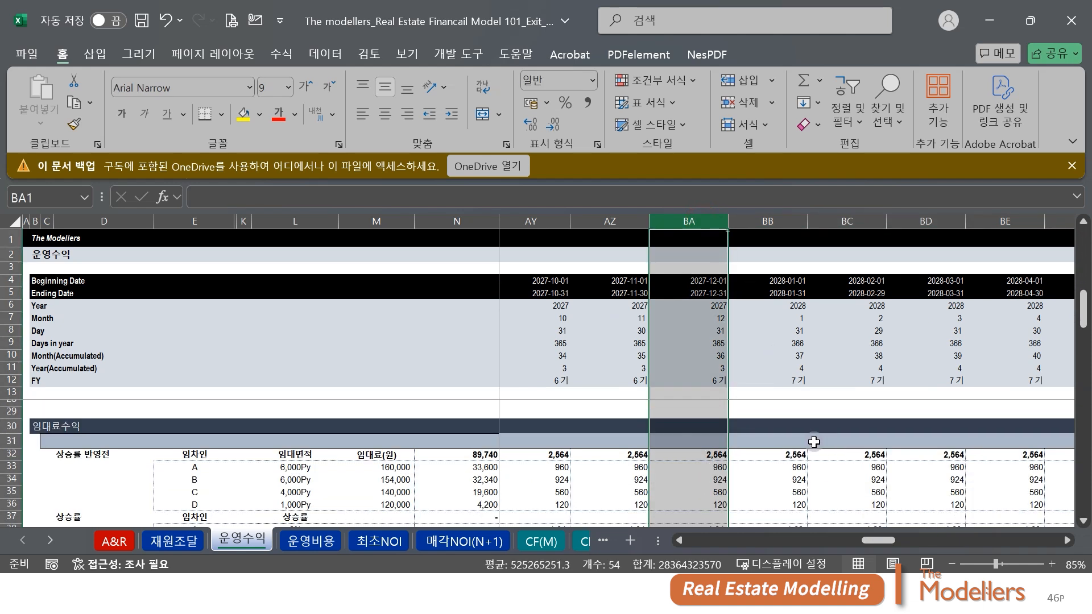
left_click_drag(793, 419, 1027, 421)
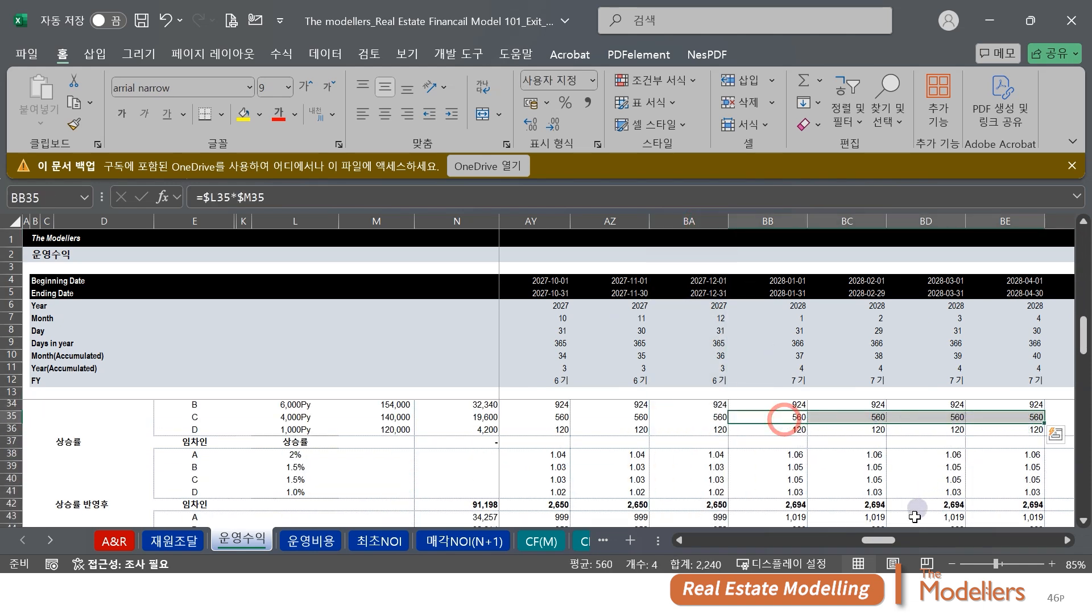
left_click_drag(884, 540, 929, 539)
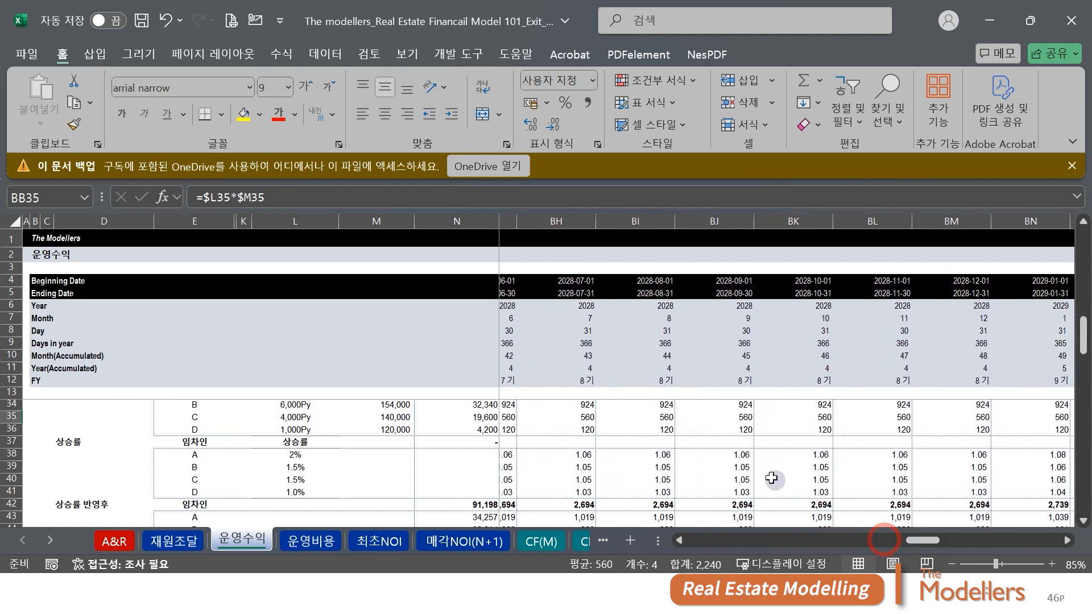
Review the empty monthly revenue and expense grid on the 매각NOI(N+1) sheet
left_click(500, 544)
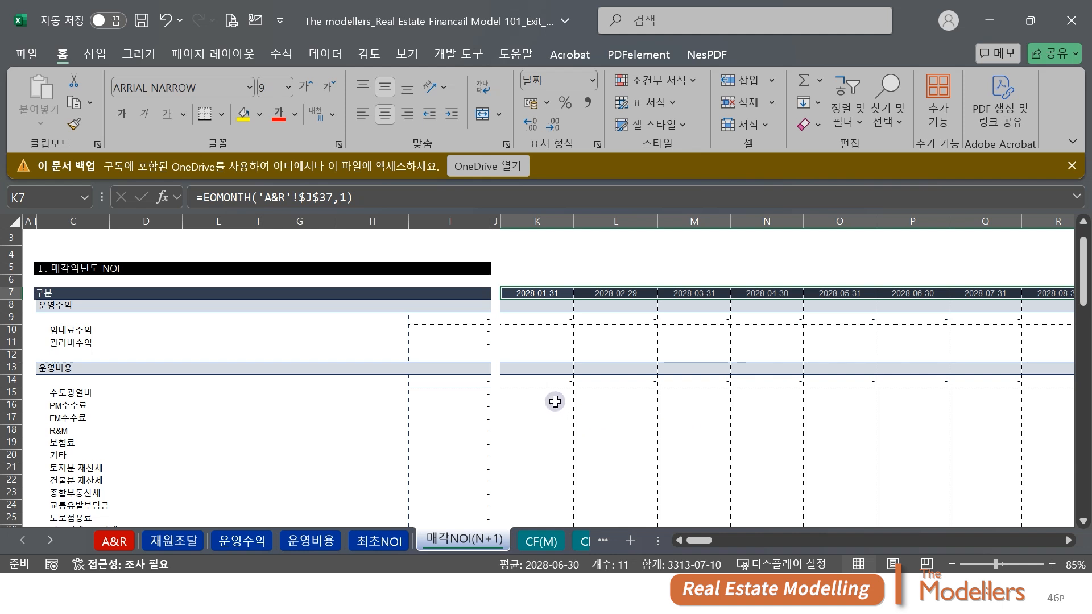
left_click(539, 395)
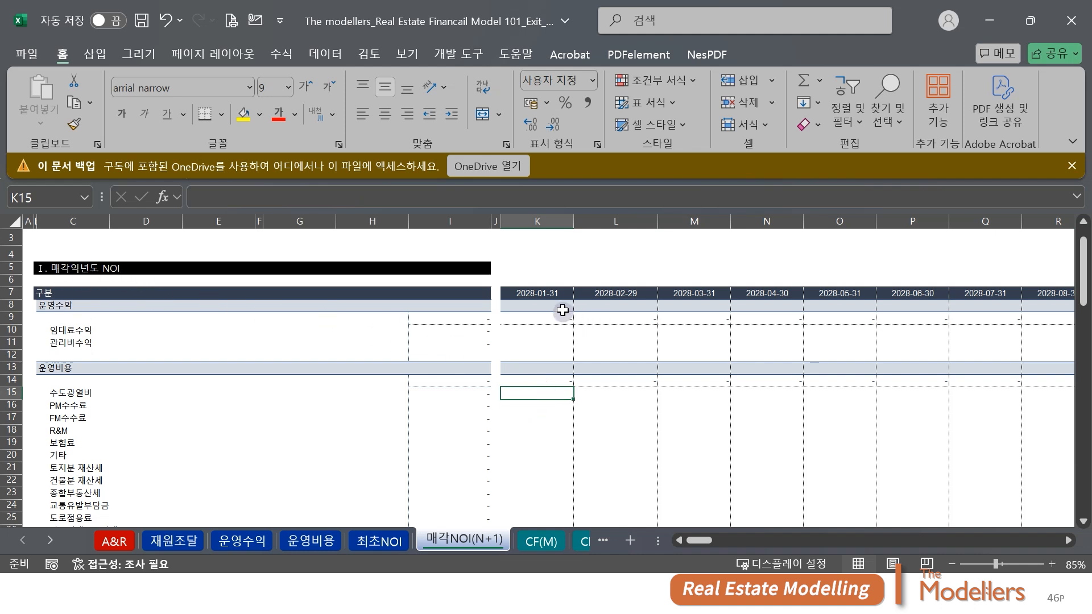
left_click_drag(556, 300, 967, 406)
left_click_drag(713, 540, 703, 539)
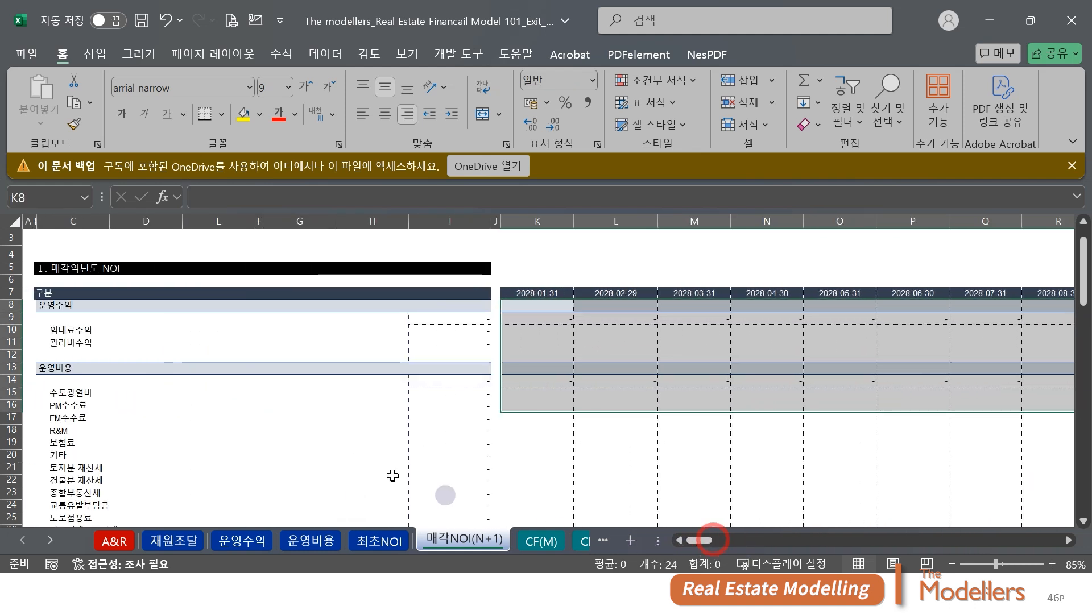
Examine the 운영수익 and 운영비용 line items in column C against the monthly columns starting January 2028
scroll(117, 353, "down", 1)
left_click_drag(63, 281, 67, 294)
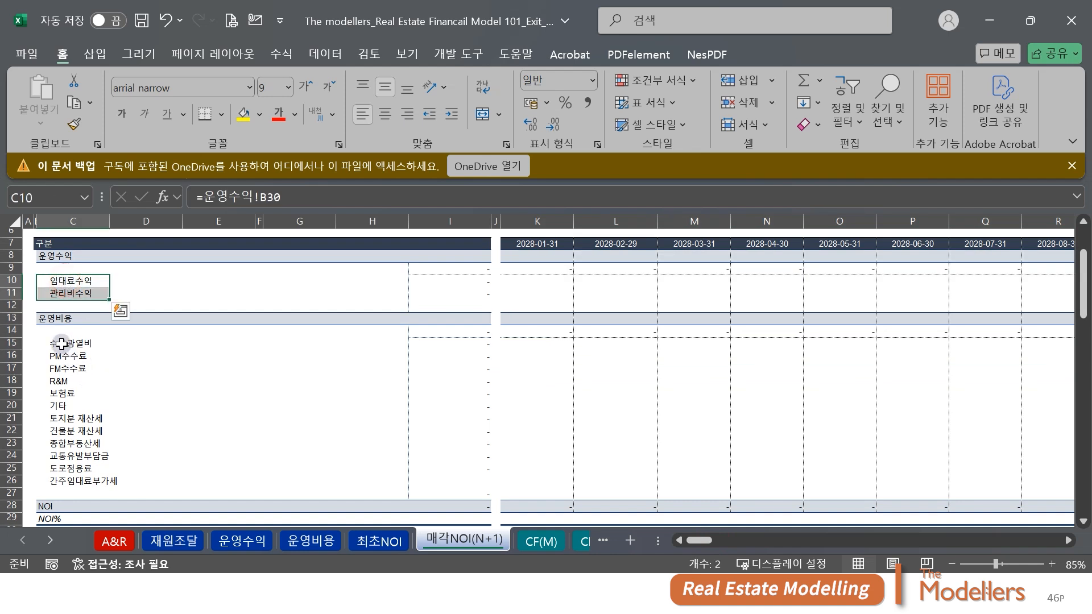
left_click_drag(61, 341, 71, 481)
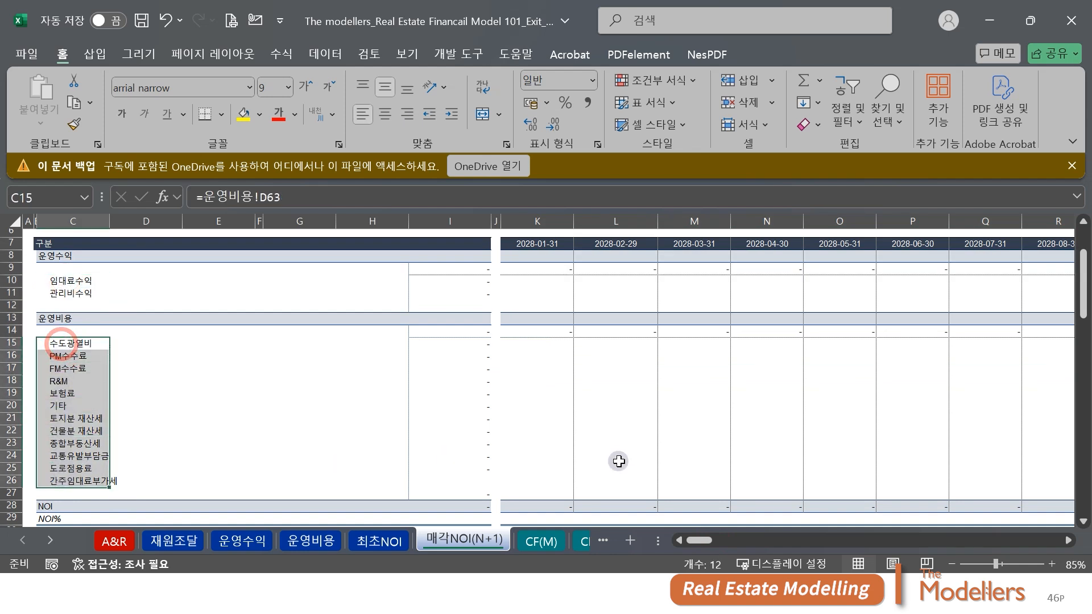
left_click_drag(530, 243, 547, 419)
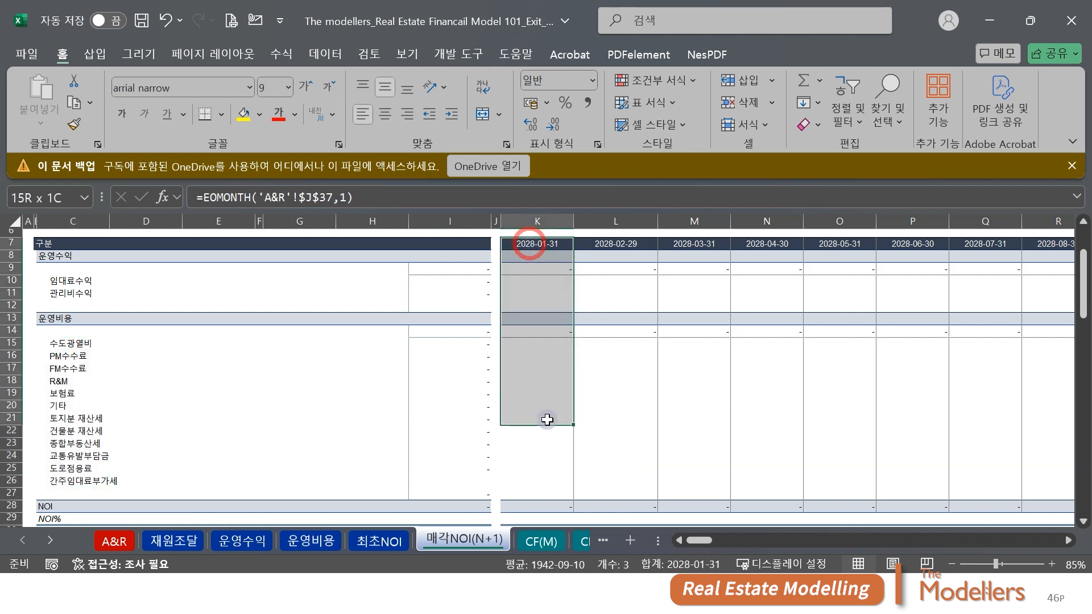
left_click_drag(547, 420, 939, 489)
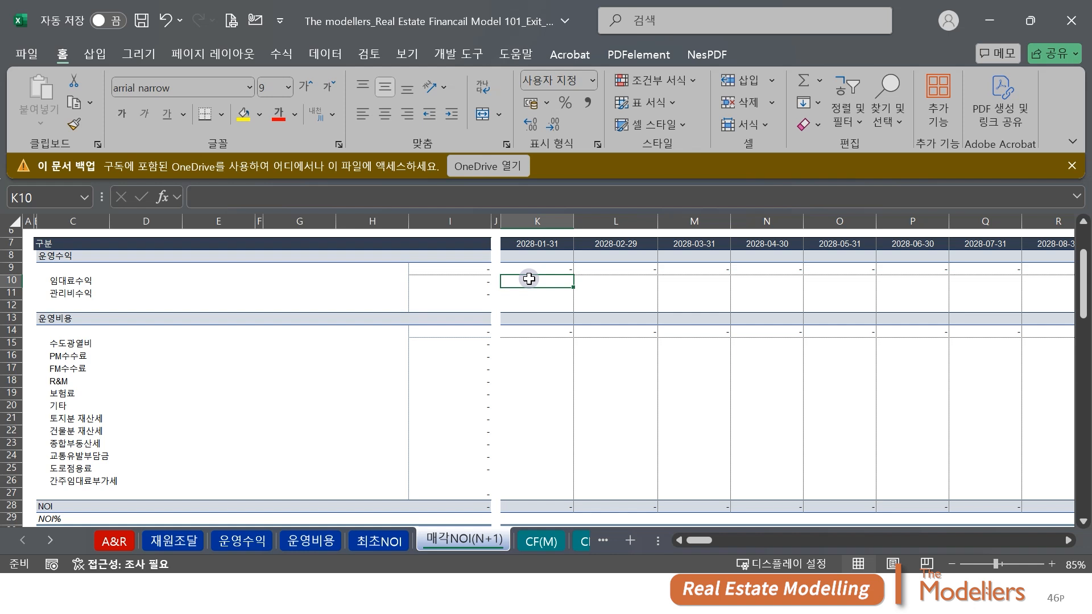
Check the 최초NOI and 운영비용 sheets as source data, then return to 매각NOI(N+1)
left_click(529, 278)
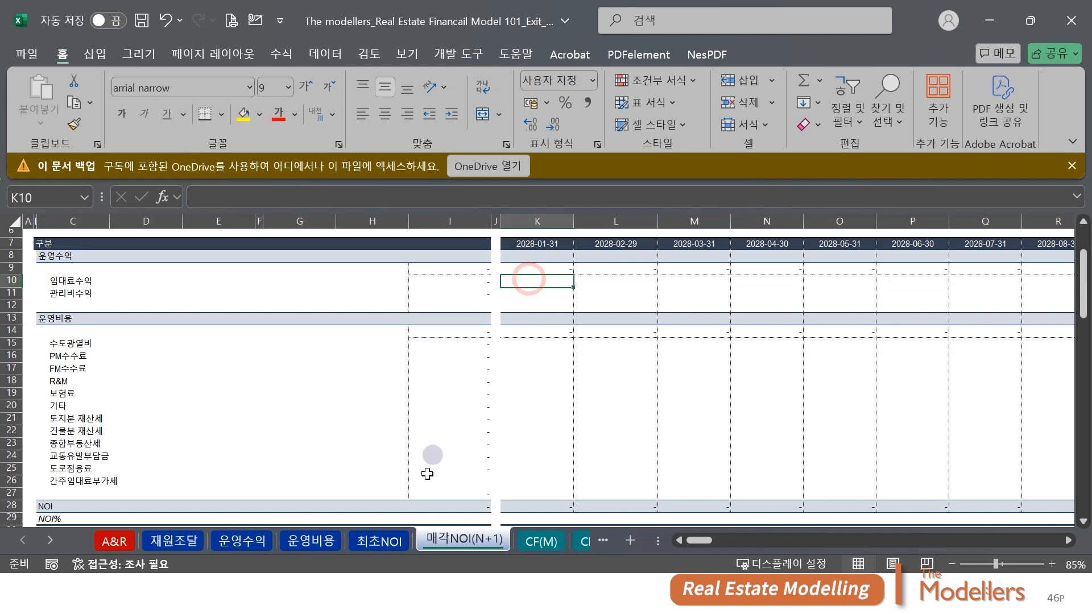
left_click(386, 540)
left_click(307, 539)
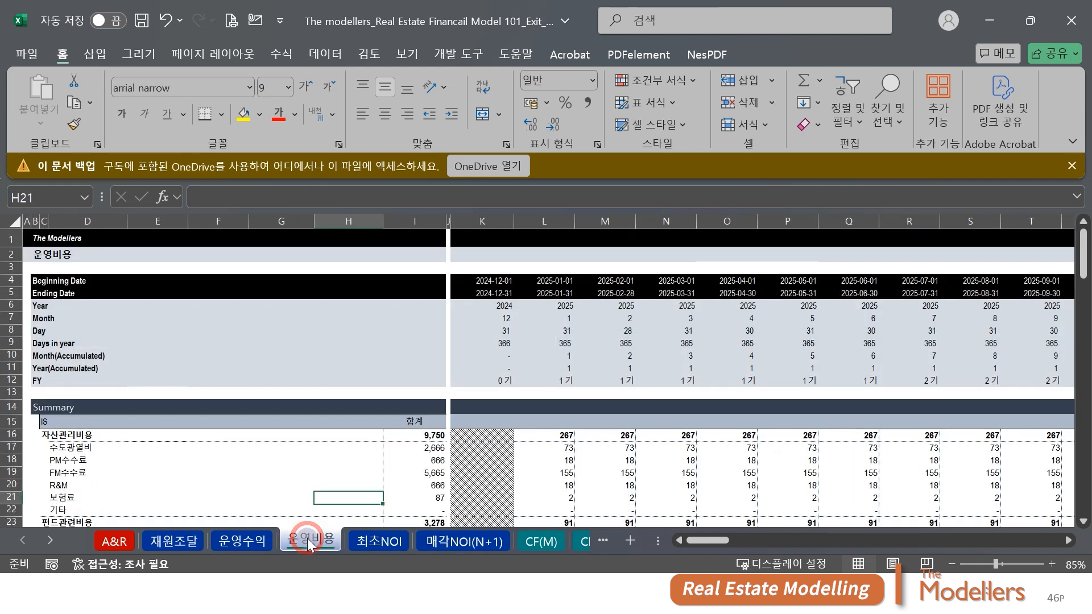
left_click(452, 539)
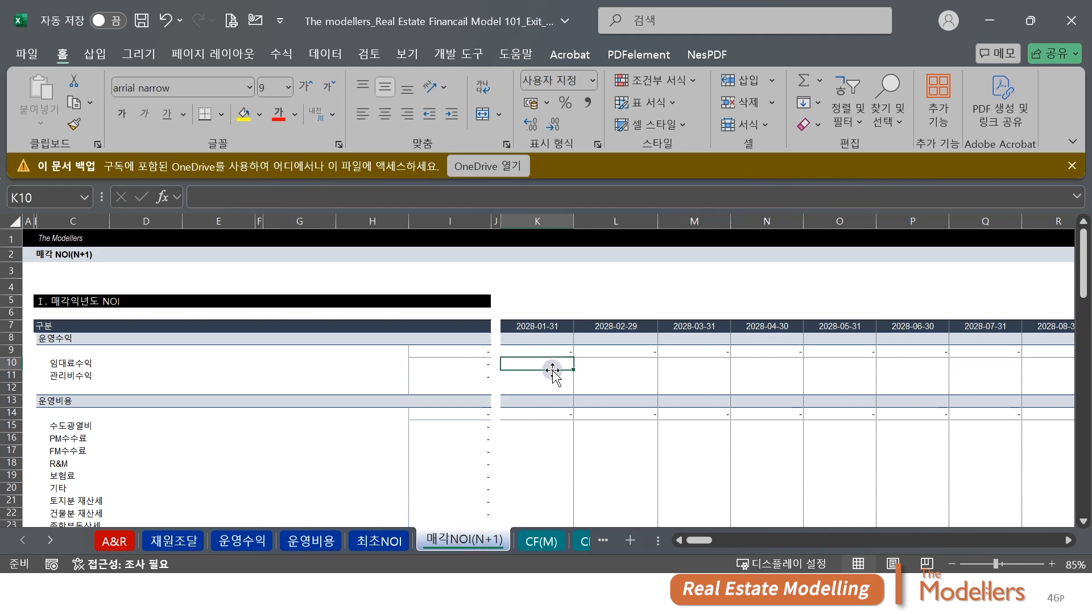
Start a SUMIFS formula for the January 2028 임대료수익 in K10, drawing on the 운영수익 sheet
left_click(552, 326)
left_click(553, 364)
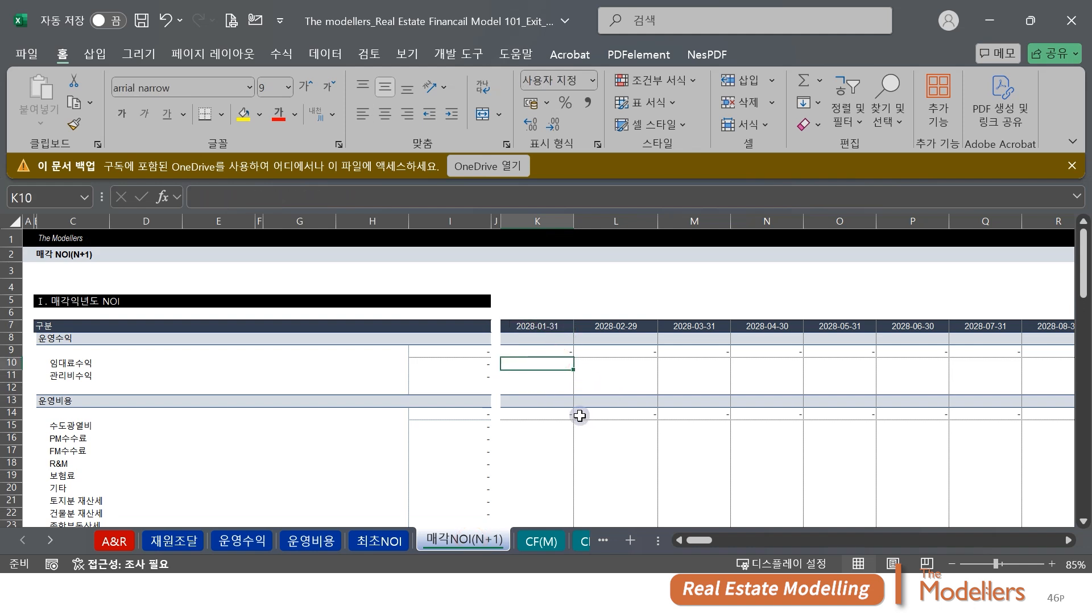
type("=sumif")
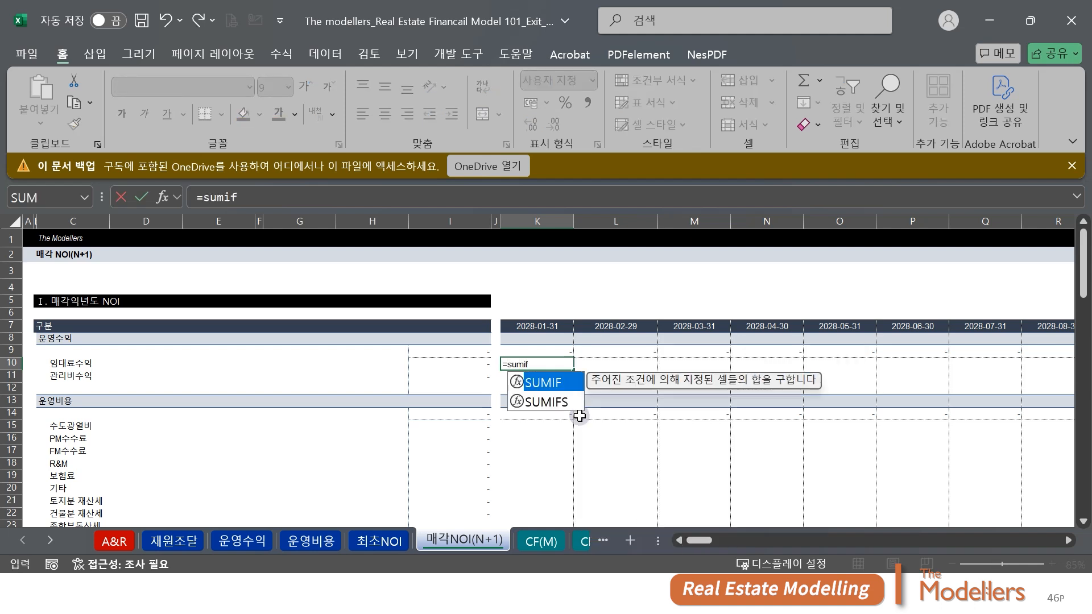
type("s(")
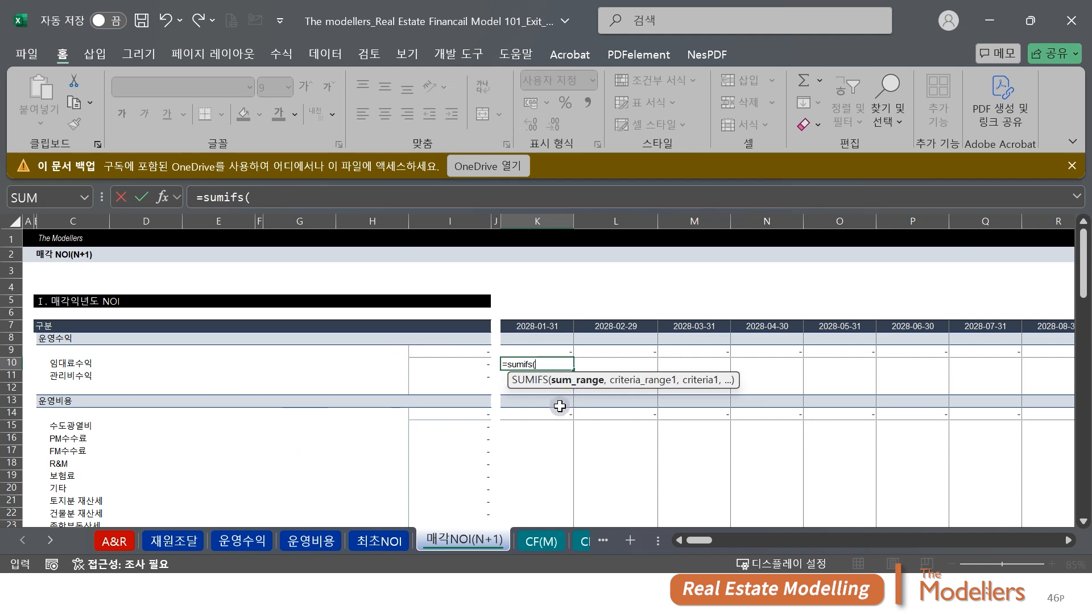
left_click(251, 538)
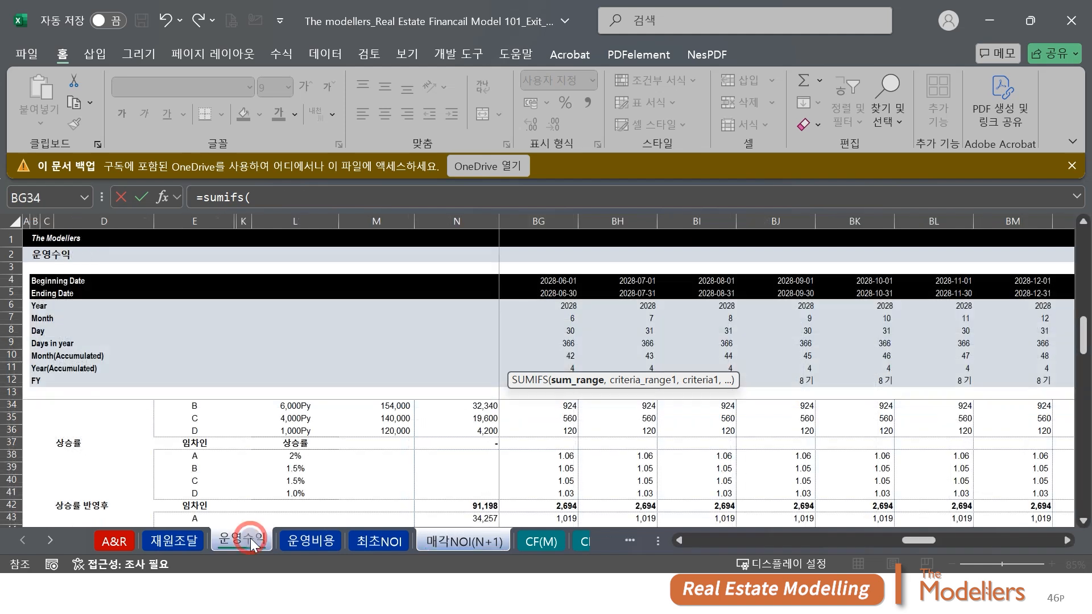
Try the whole 임대수익 summary row 17 on 운영수익 as the formula's sum range
scroll(537, 446, "up", 4)
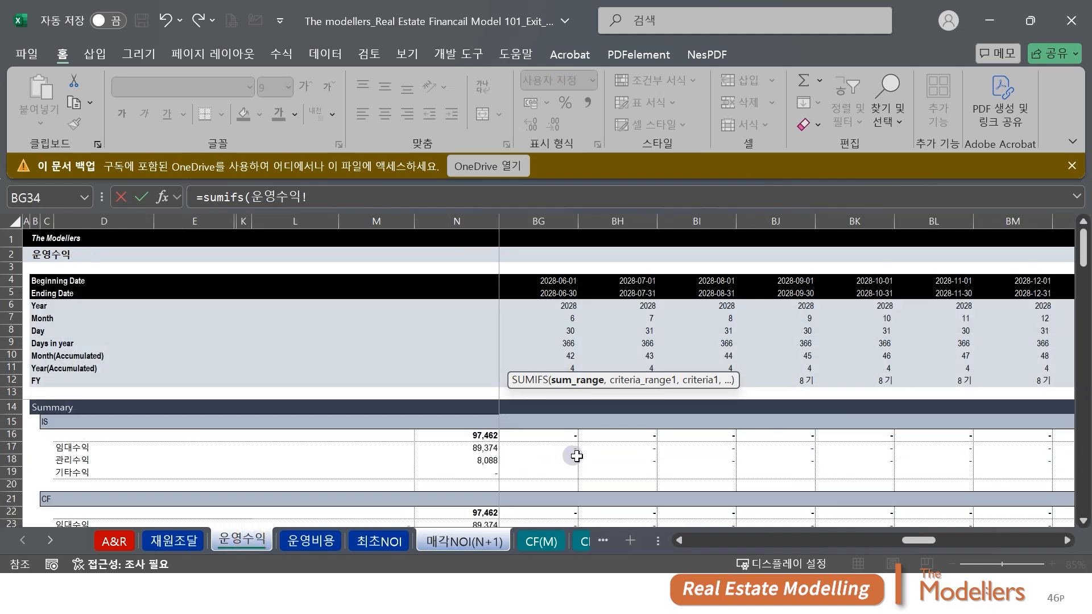
scroll(541, 449, "down", 2)
left_click_drag(378, 436, 851, 470)
scroll(536, 472, "up", 2)
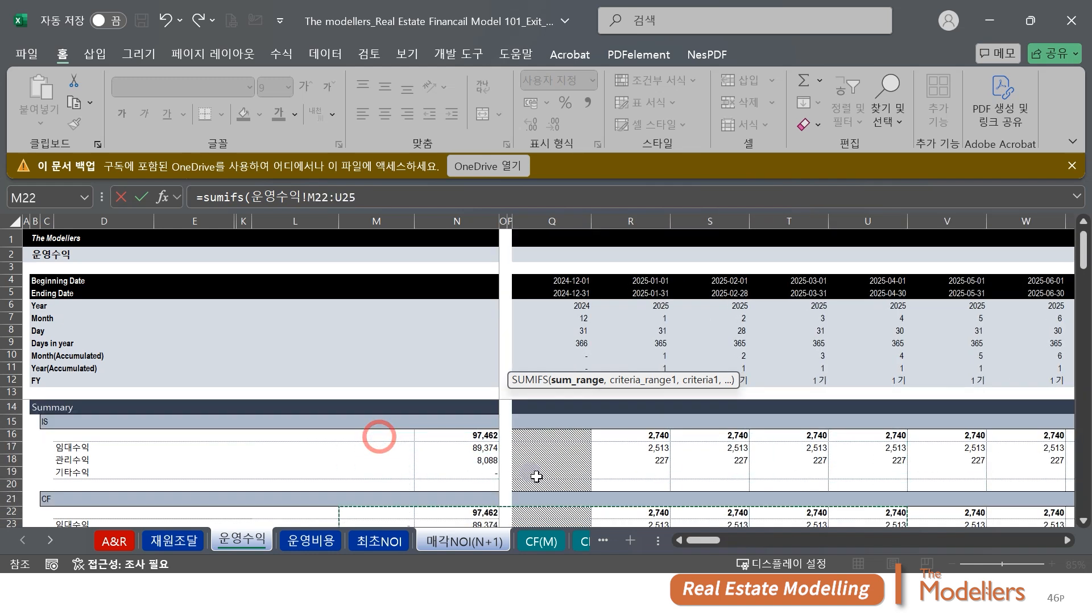
left_click(664, 445)
key("shift+space")
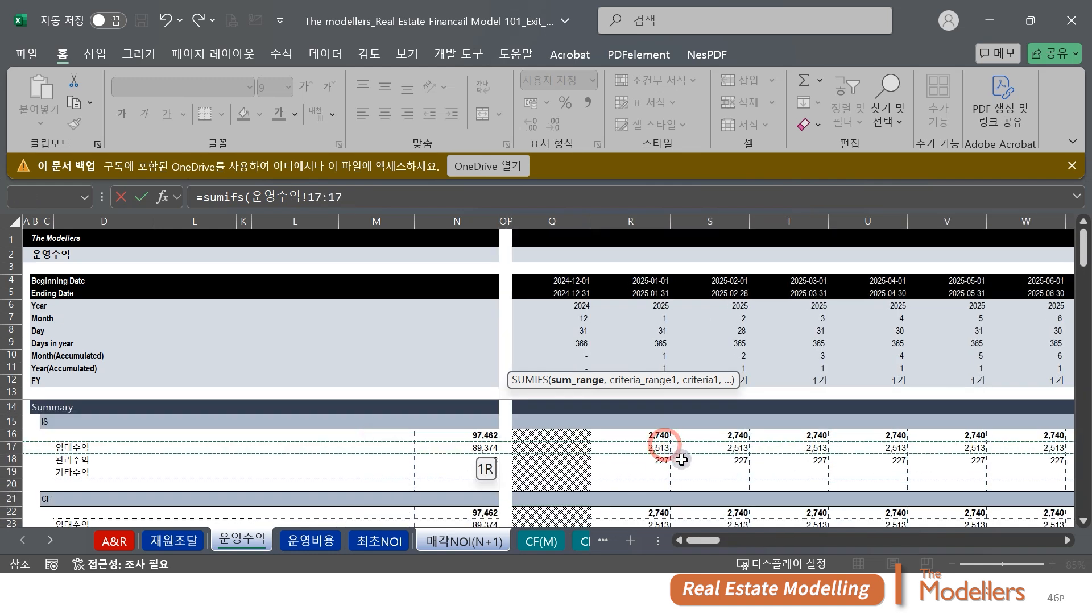
Set the sum range to the vacancy-adjusted rent row on 운영수익 as the absolute row reference $47:$47
left_click_drag(713, 540, 893, 538)
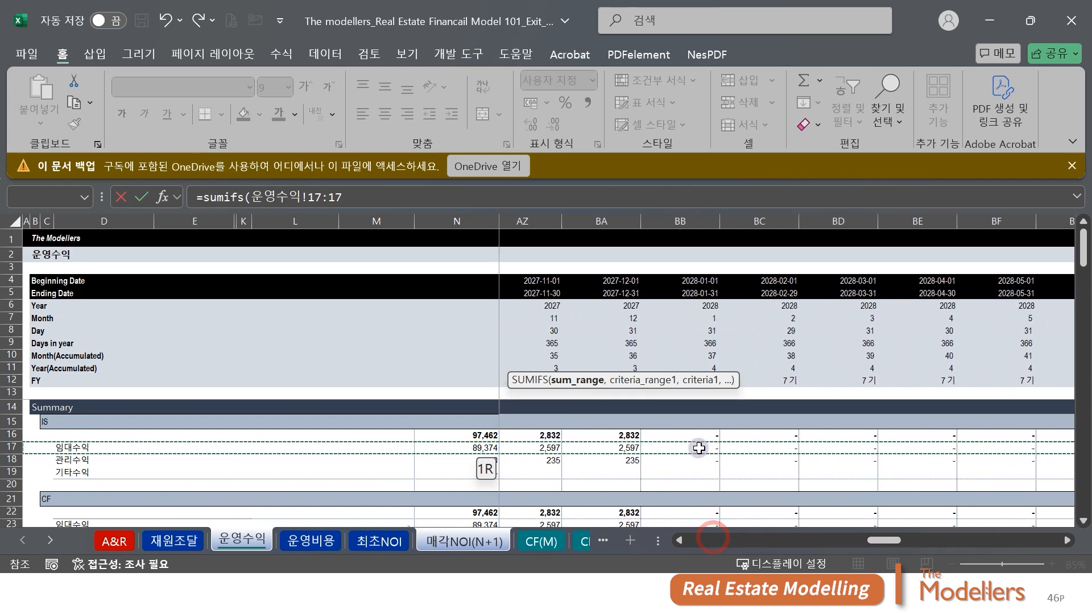
scroll(584, 414, "down", 6)
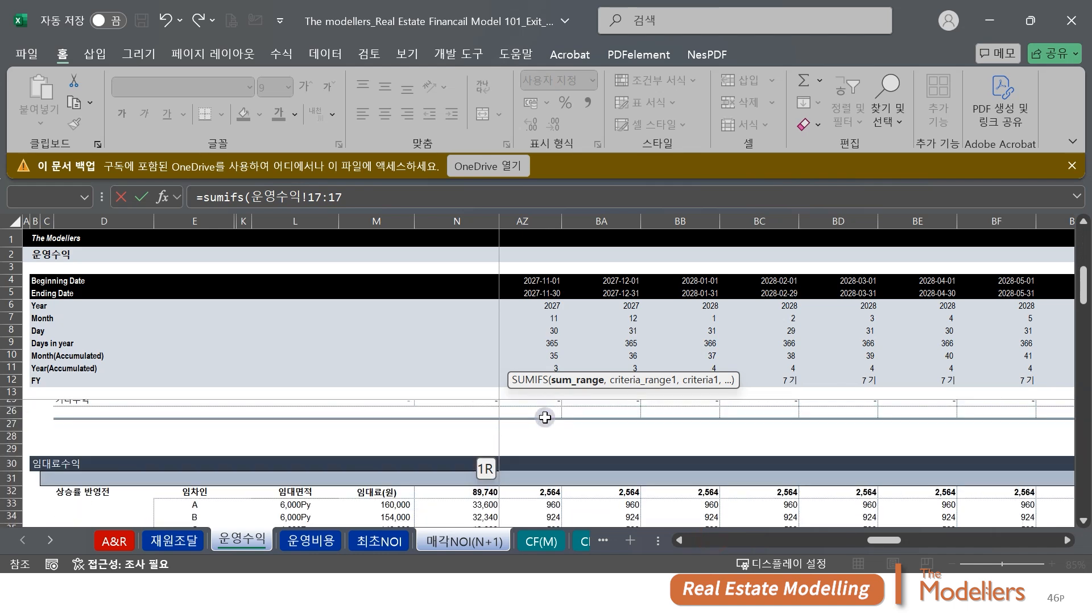
scroll(503, 443, "down", 5)
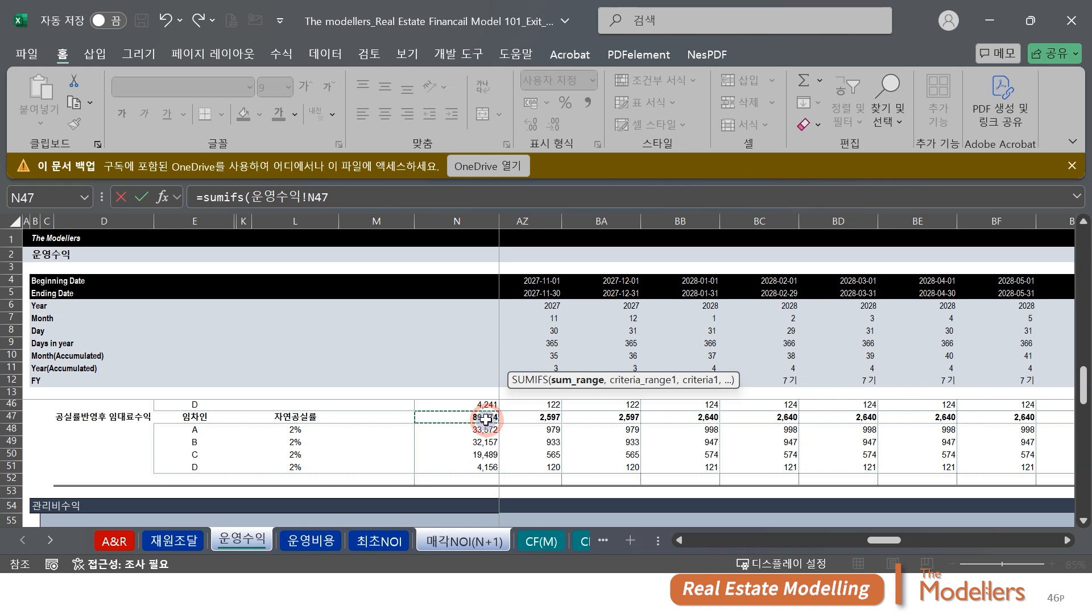
key("shift+space")
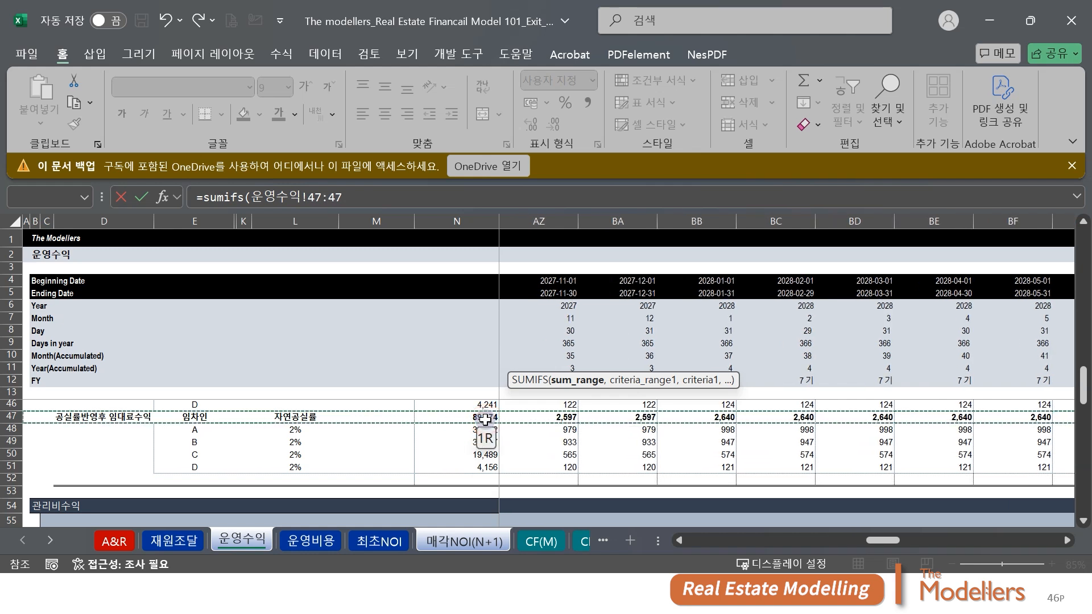
key("F4")
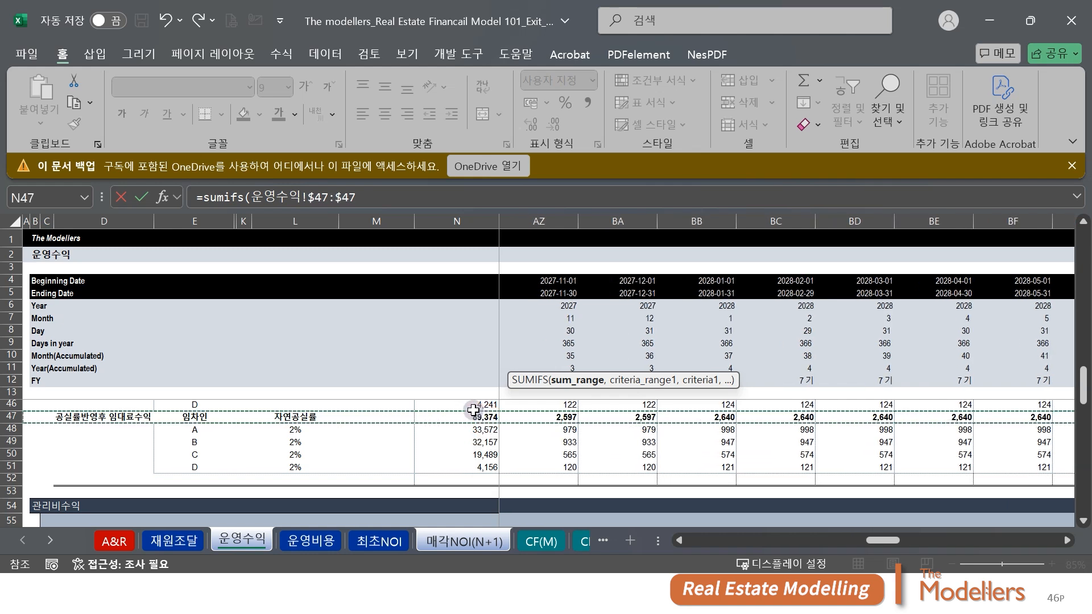
Complete the K10 formula with the Ending Date row $5:$5 as criteria range and the January 2028 date K$7 as criterion
type(",")
key("shift+space")
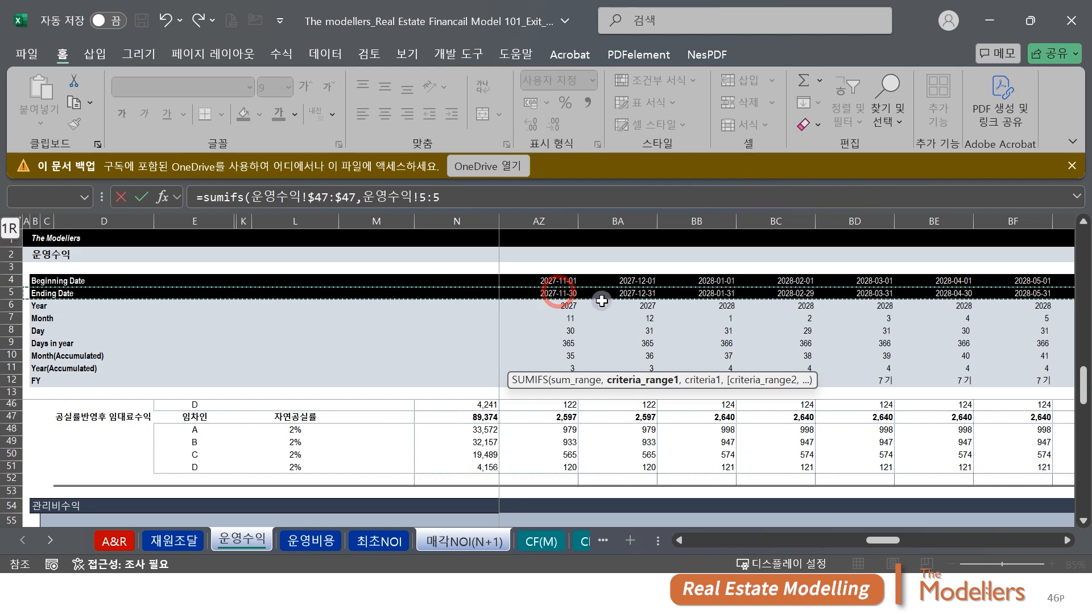
key("F4")
type(",")
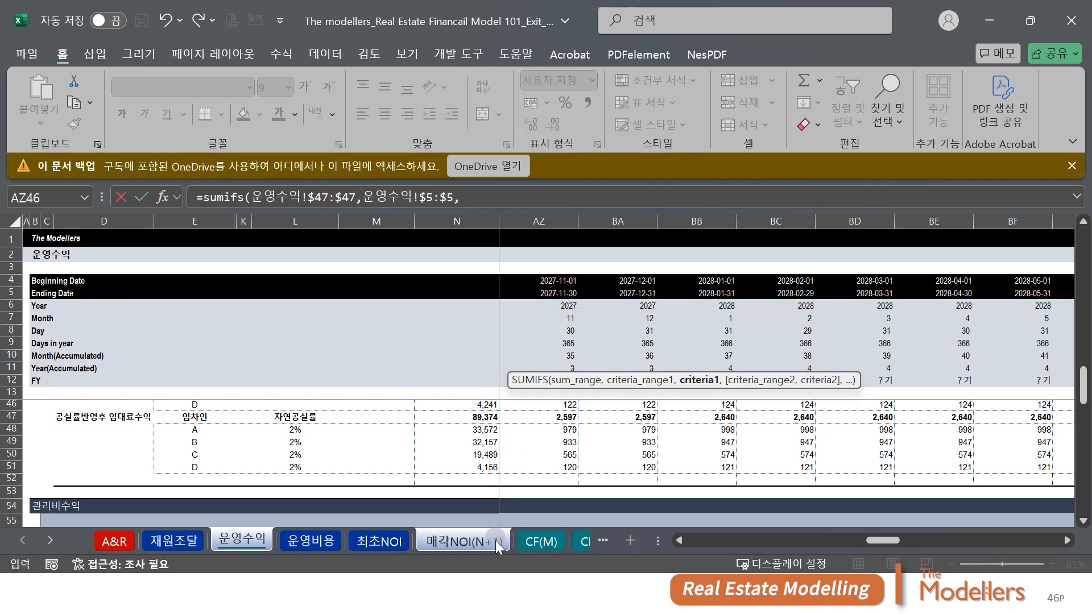
left_click(465, 541)
left_click(551, 329)
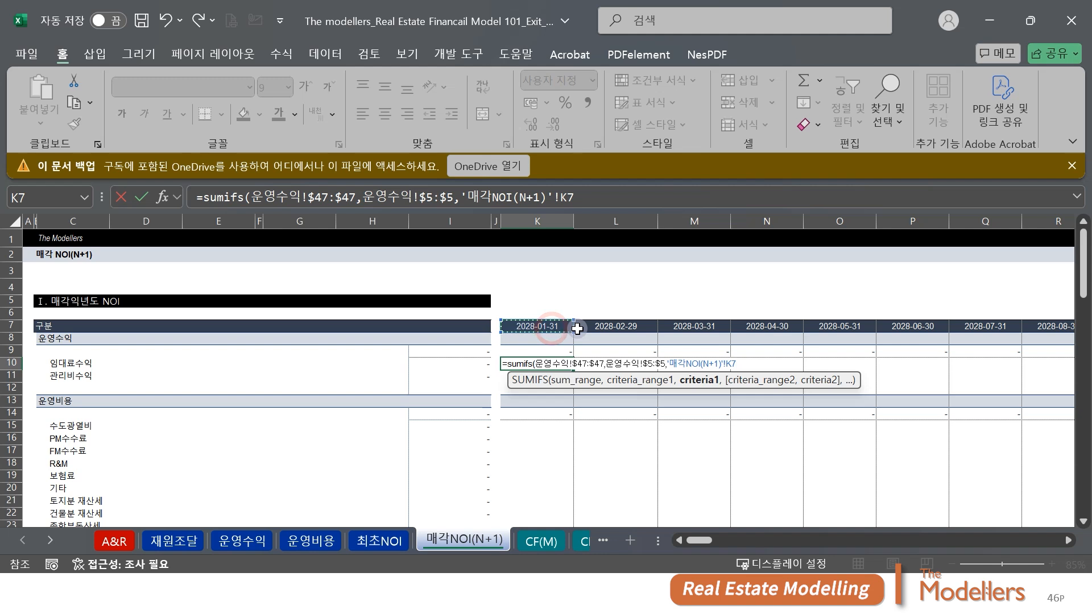
type(")")
key("Return")
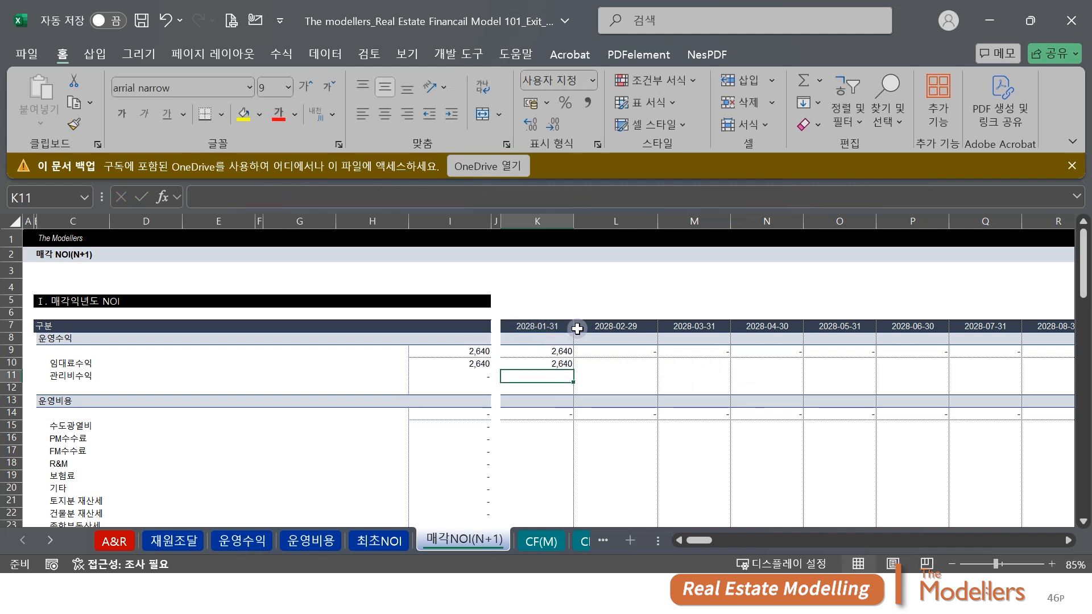
Copy the 임대료수익 formula from K10 and paste only formulas across K10:V10, through December 2028
key("Up")
key("ctrl+c")
key("Up")
key("ctrl+Right")
key("Down")
key("ctrl+shift+Left")
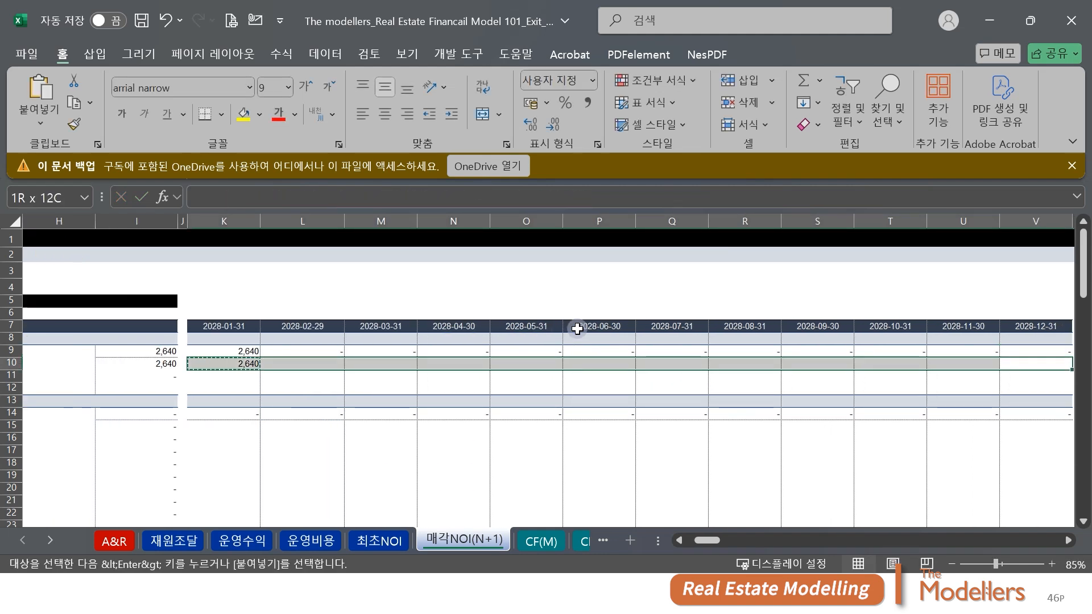
key("ctrl+alt+v")
key("Return")
key("Left")
key("Left")
key("Left")
key("Left")
key("Left")
key("Left")
key("Left")
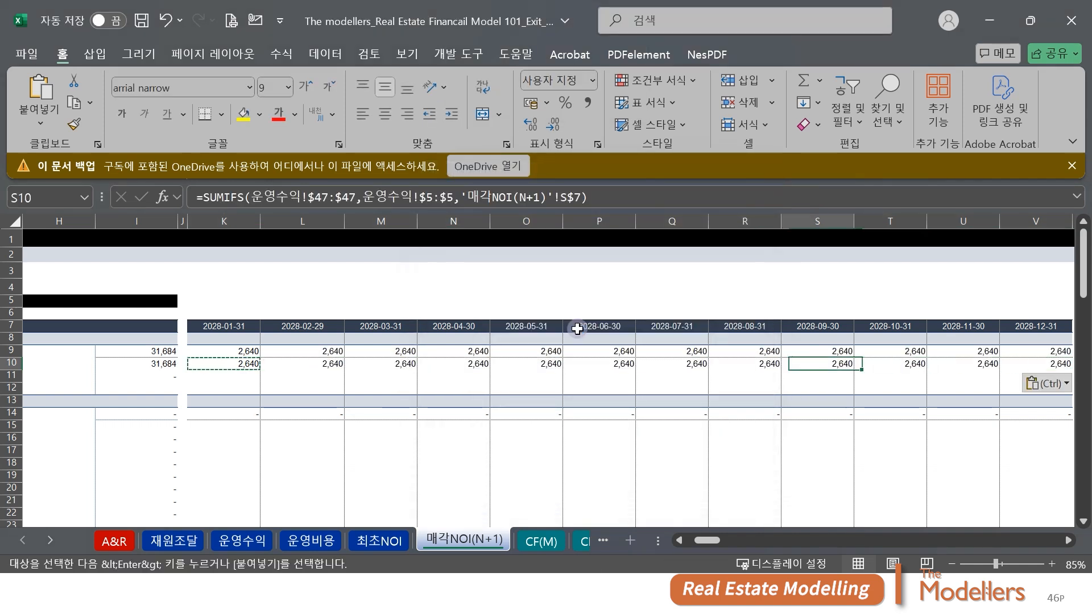
key("Left")
key("Left")
key("Left")
key("Left")
key("Left")
key("Left")
key("Left")
key("Left")
key("Left")
key("Left")
key("Left")
key("Left")
key("Left")
key("Left")
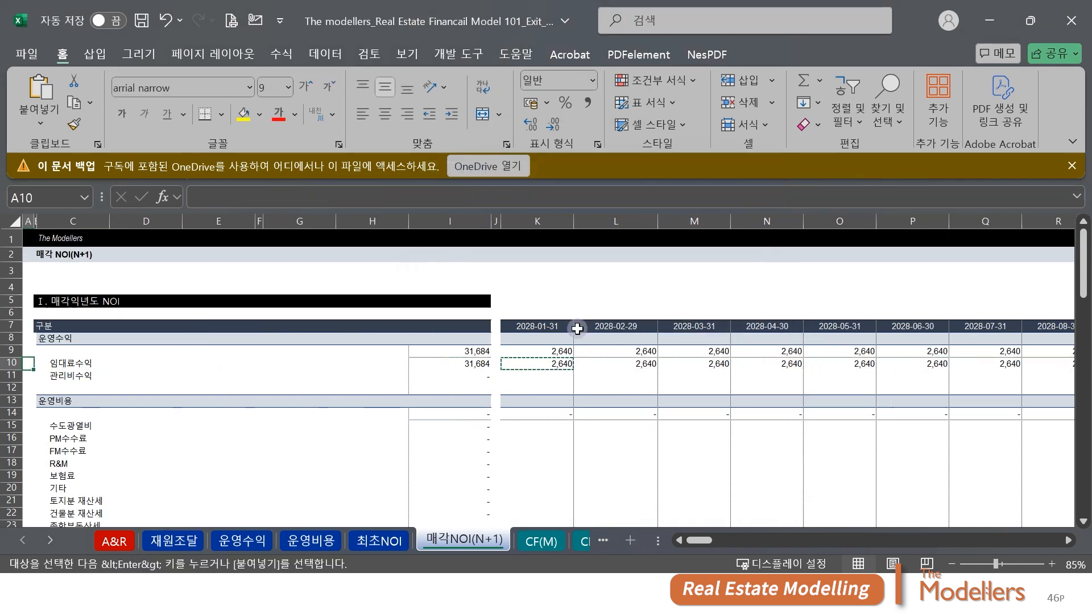
key("Escape")
Start a SUMIFS formula for 관리비수익 in K11 with the vacancy-adjusted row $71:$71 of 운영수익 as sum range
left_click(563, 374)
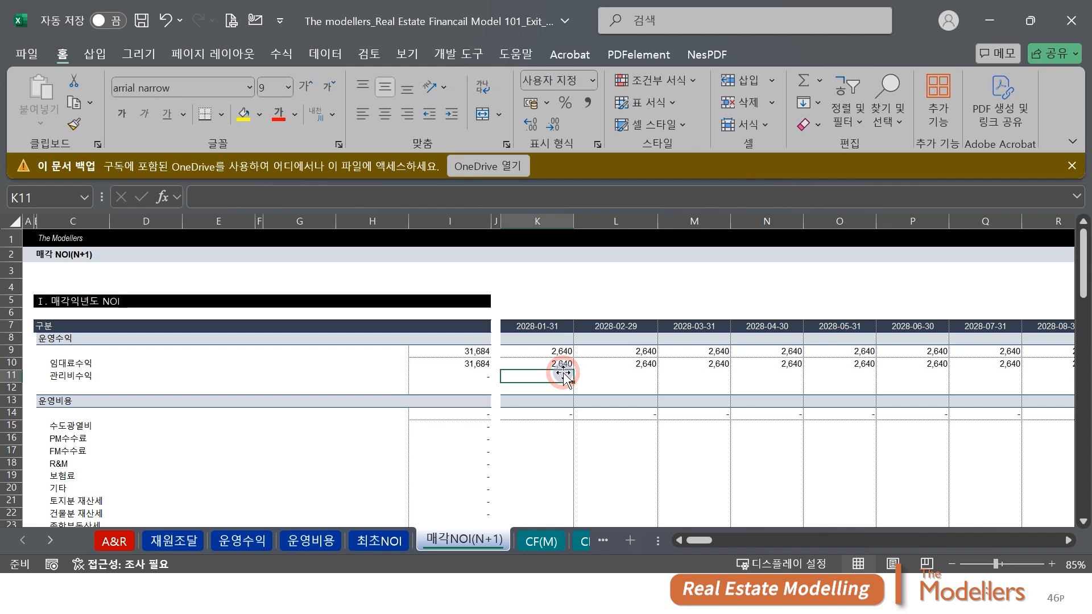
type("=sumifs(")
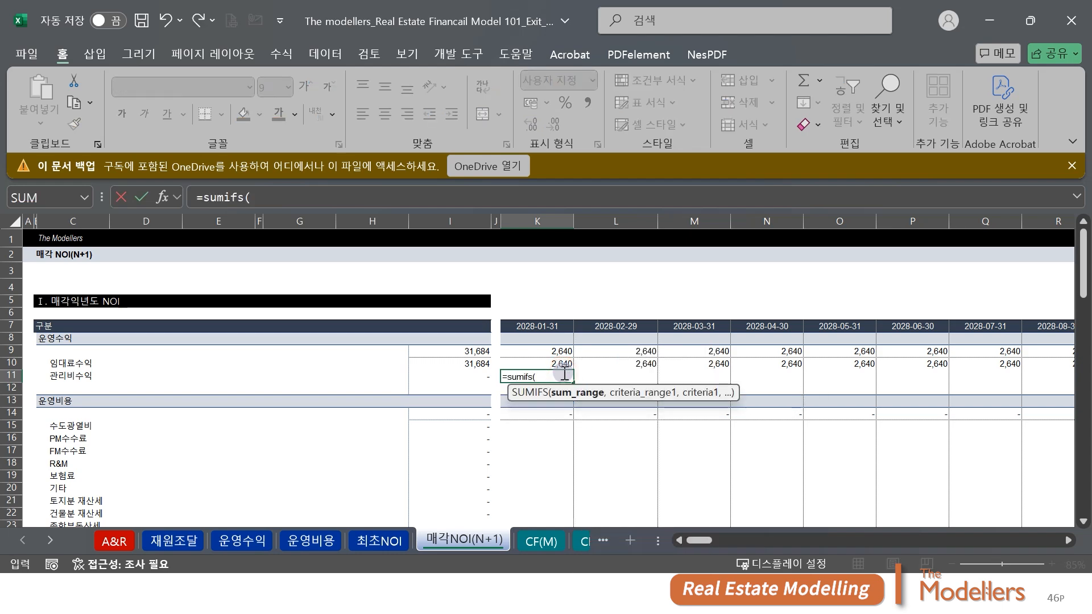
left_click(254, 540)
scroll(600, 467, "down", 5)
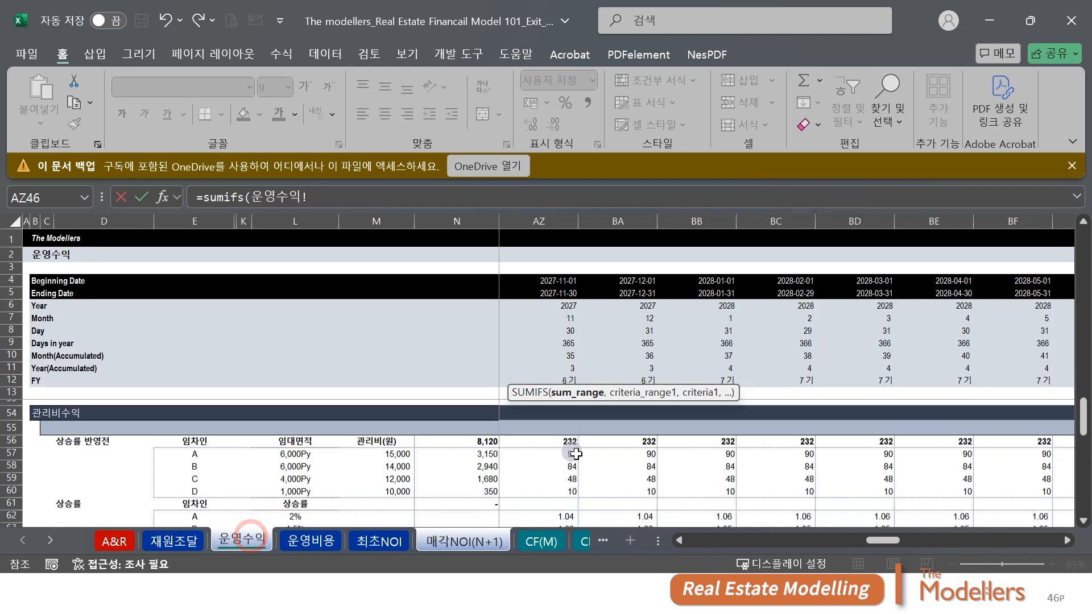
mouse_move(566, 422)
left_mouse_down()
mouse_move(609, 422)
mouse_move(567, 421)
left_mouse_up()
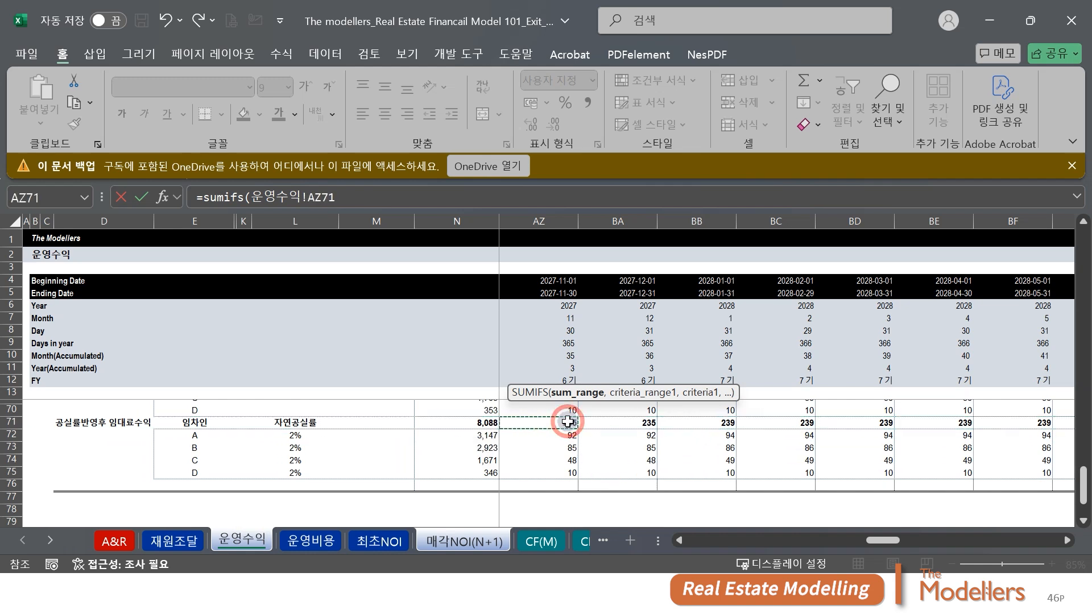
key("shift+space")
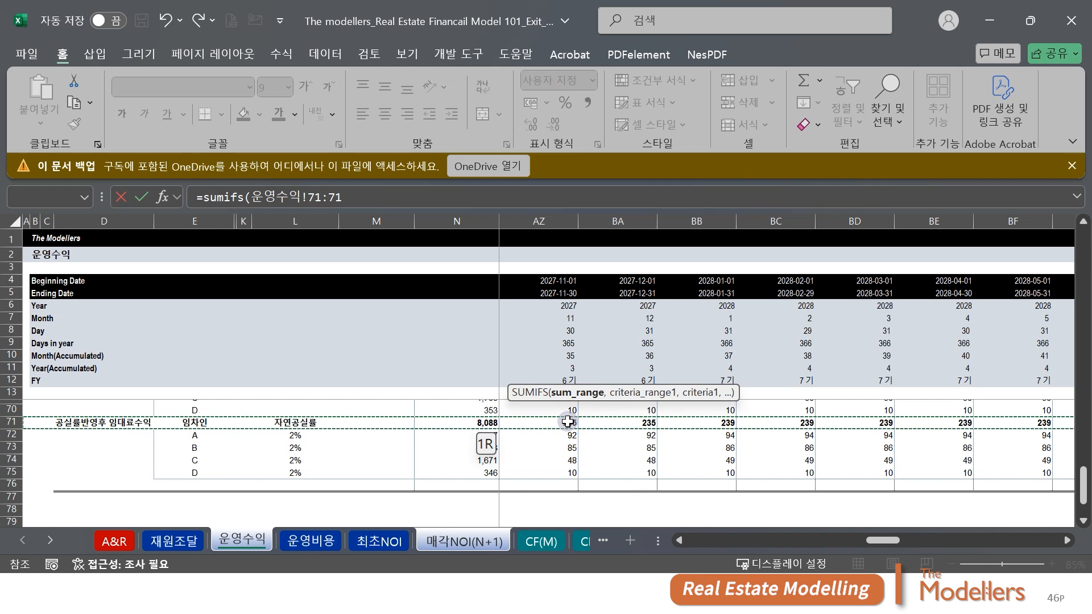
key("F4")
type(",")
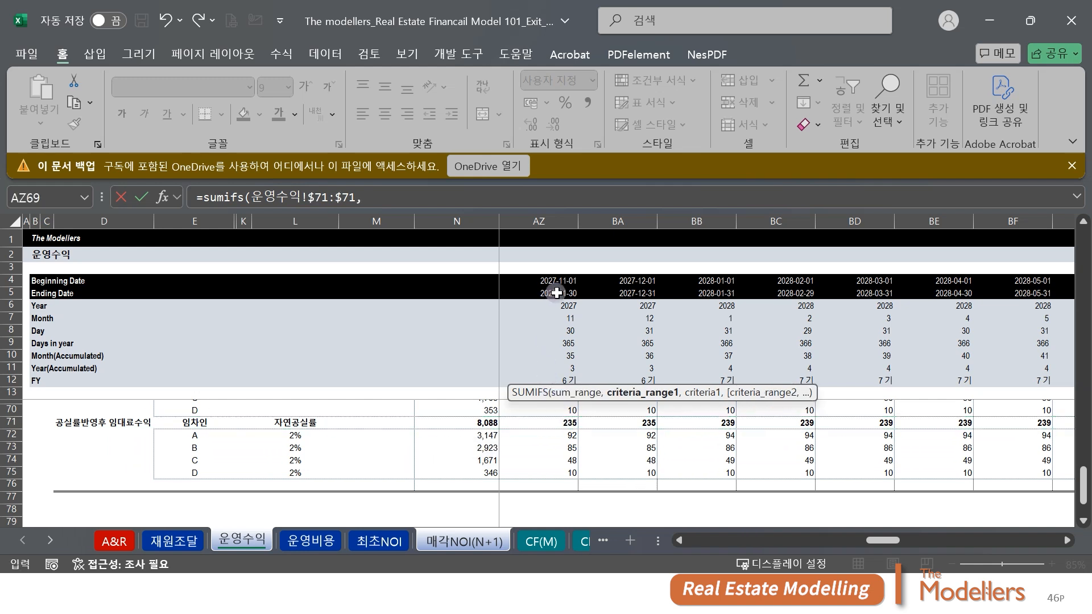
Complete the K11 formula with the Ending Date row $5:$5 as criteria range and the date K$7 as criterion
left_click(555, 293)
key("shift+space")
key("F4")
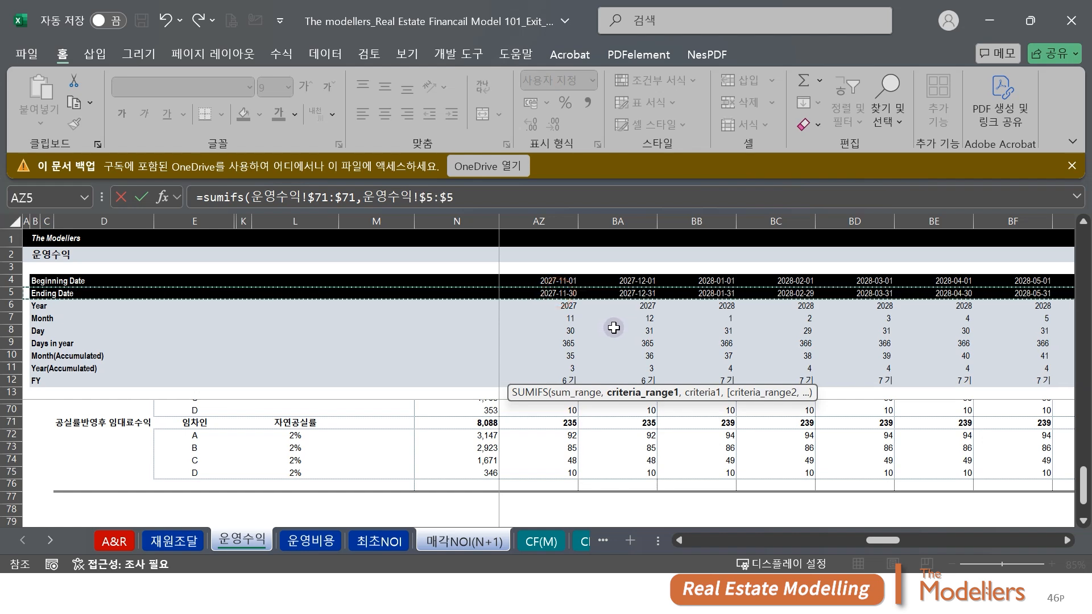
type(",")
left_click(495, 542)
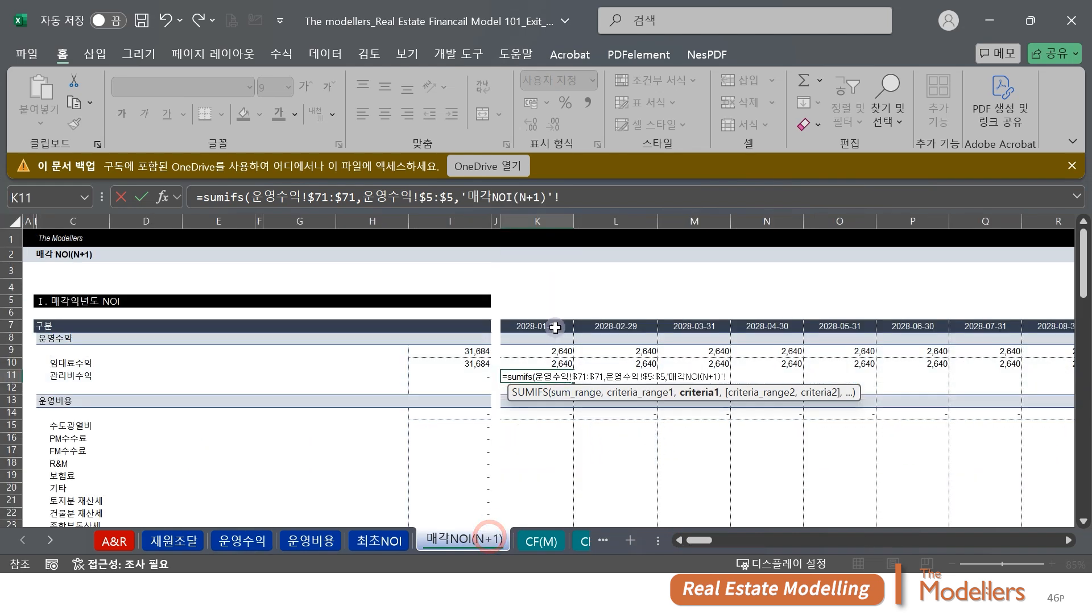
left_click(555, 327)
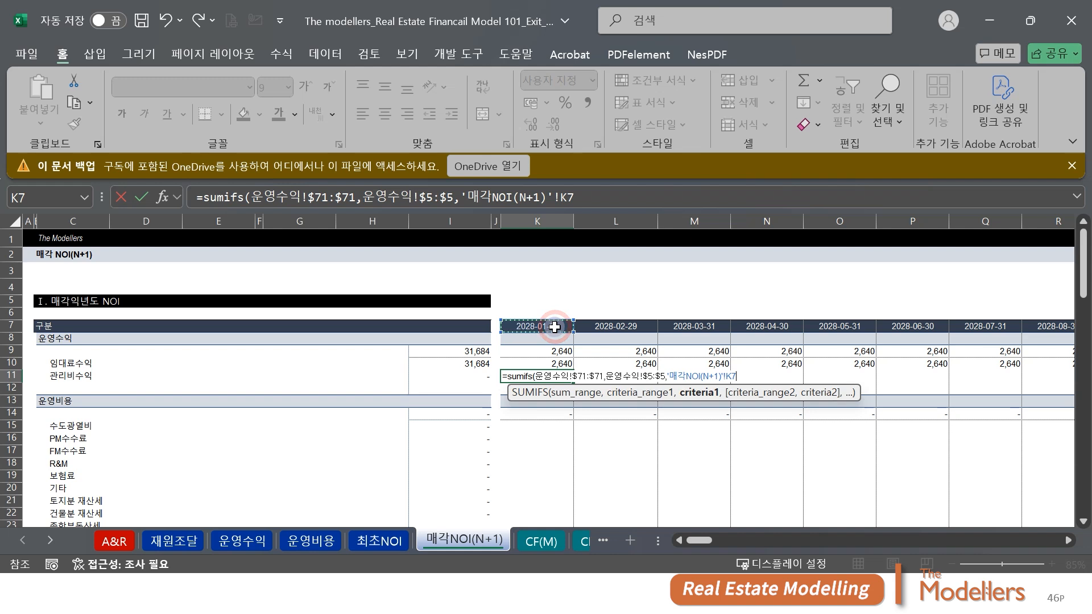
key("ctrl+Return")
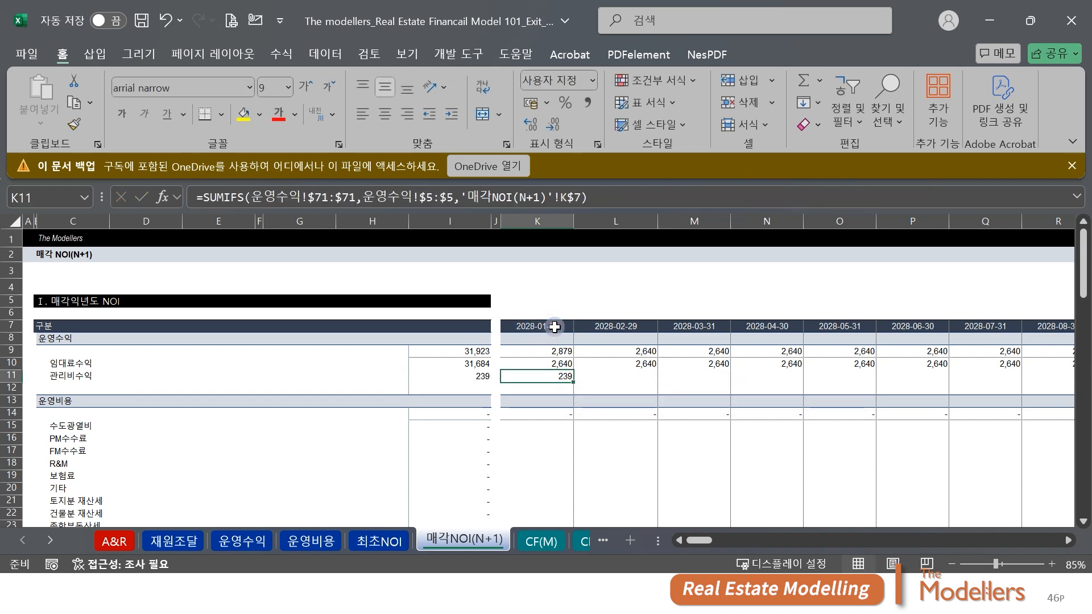
Copy the 관리비수익 formula from K11 and paste only formulas along row 11 through December 2028
key("ctrl+c")
key("shift+Right")
key("shift+Right")
key("shift+Right")
key("shift+Right")
key("shift+Right")
key("shift+Right")
key("shift+Right")
key("shift+Right")
key("shift+Right")
key("shift+Right")
key("shift+Right")
key("shift+Right")
key("shift+Right")
key("shift+Right")
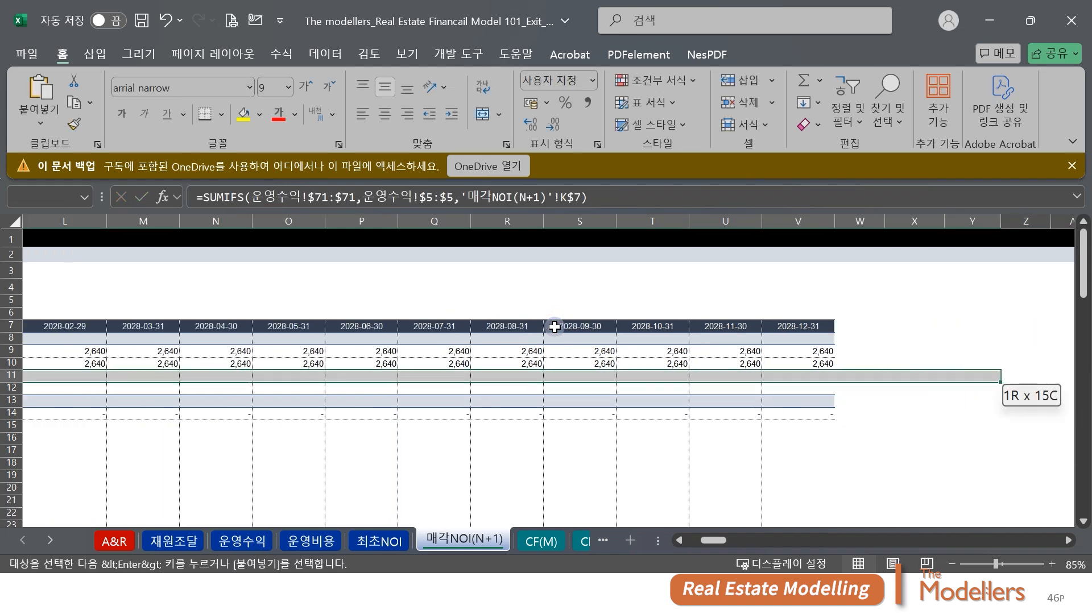
key("shift+Left")
key("shift+Left")
key("shift+Left")
key("Return")
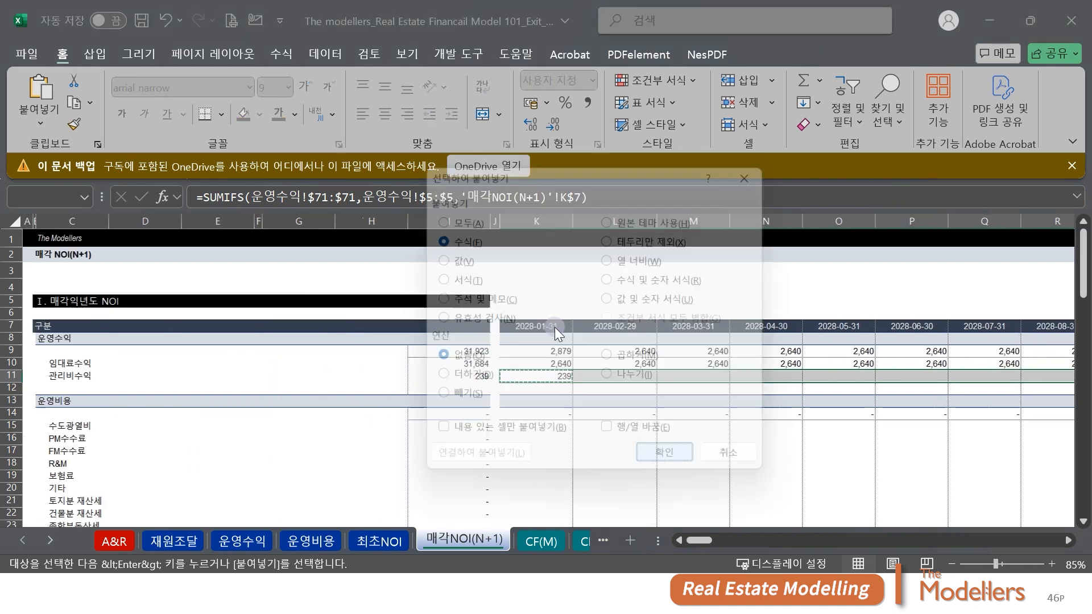
Start a SUMIFS formula for 수도광열비 in K15 that draws its sum range from the 운영비용 sheet
key("Down")
key("Down")
key("Down")
key("Down")
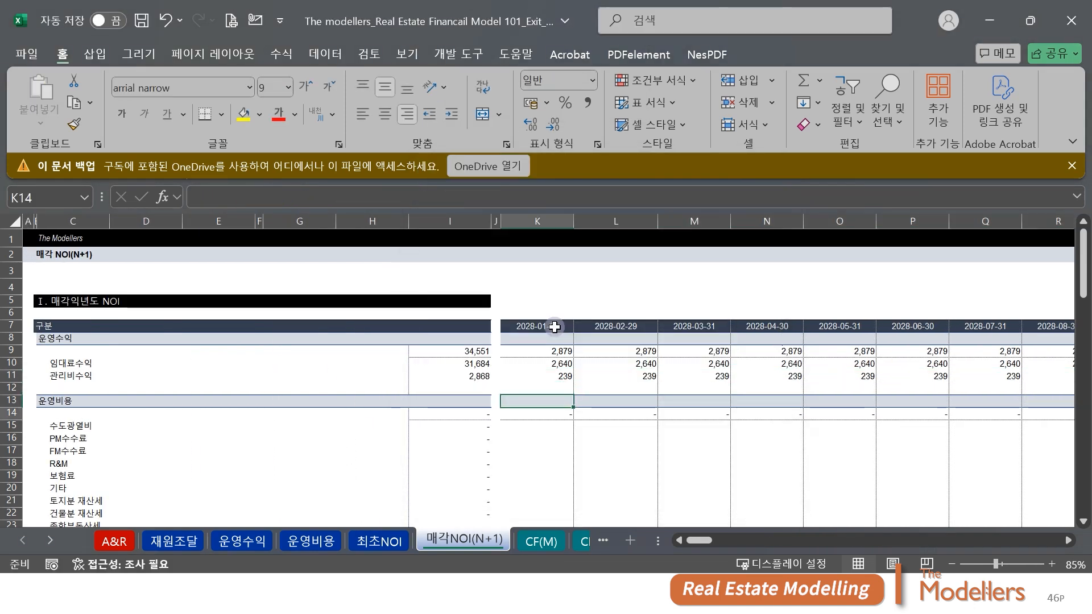
scroll(554, 327, "down", 1)
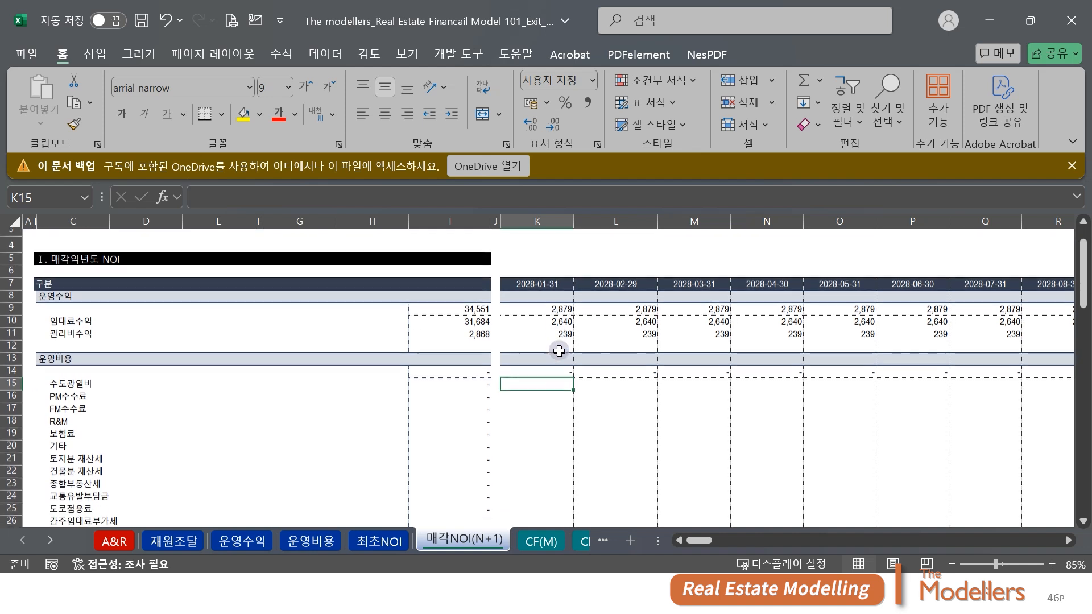
type("=s")
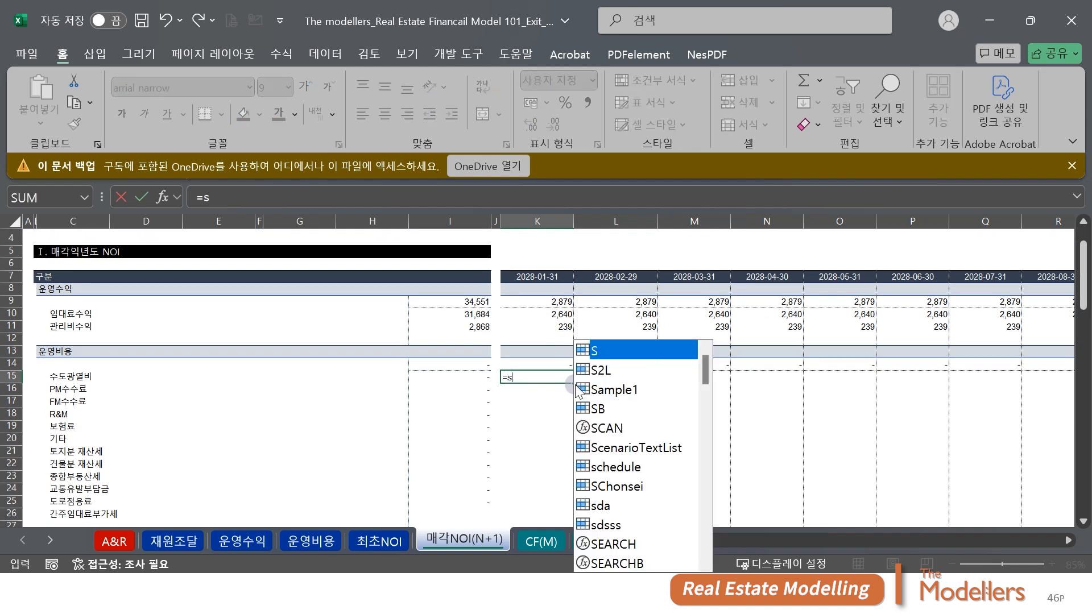
type("umifs(")
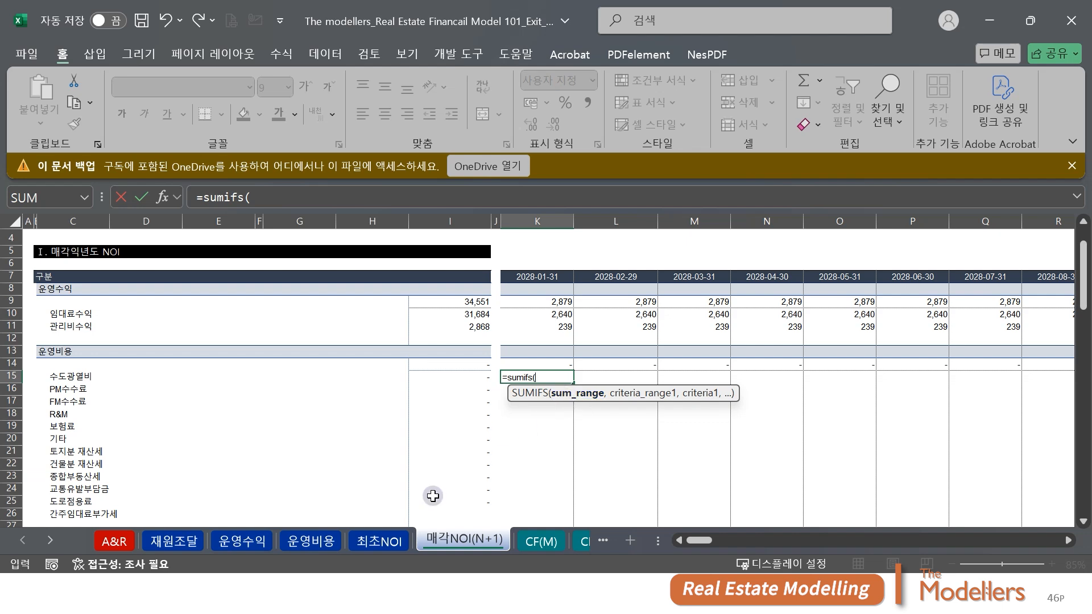
left_click(310, 541)
scroll(560, 440, "down", 4)
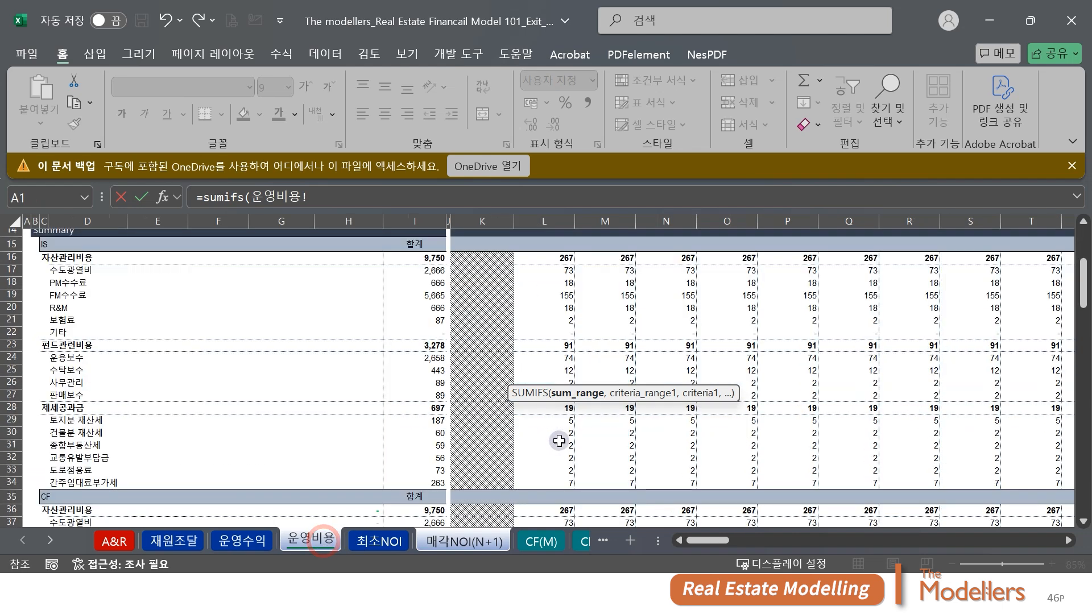
Use the 수도광열비 row 63:63 in the 자산관리비용 section of 운영비용 as the SUMIFS sum range
left_click_drag(566, 262, 583, 449)
key("shift+space")
scroll(583, 449, "down", 3)
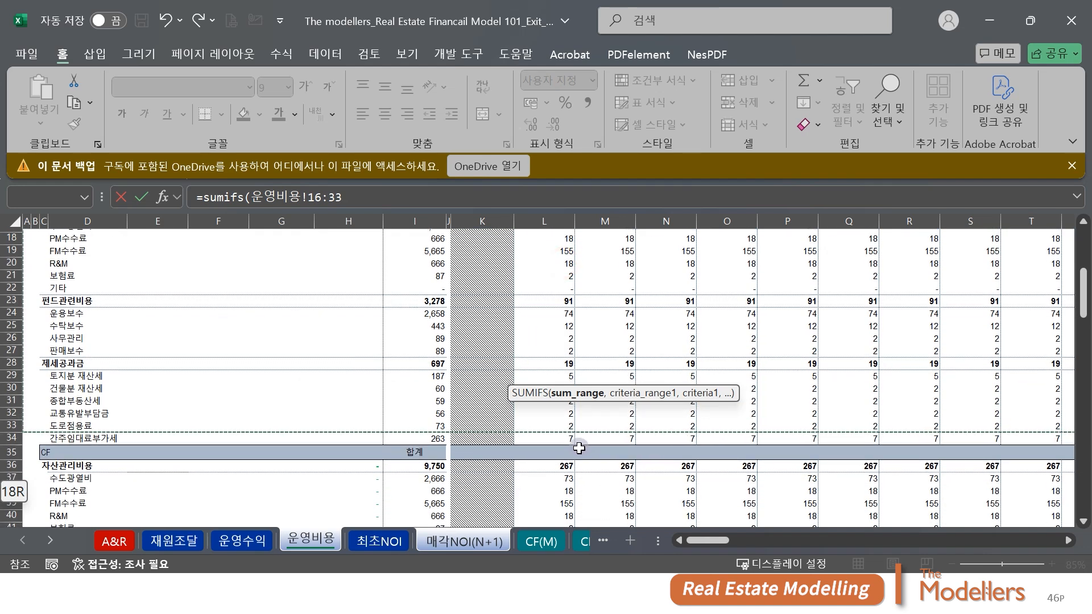
scroll(579, 448, "down", 3)
scroll(579, 447, "down", 8)
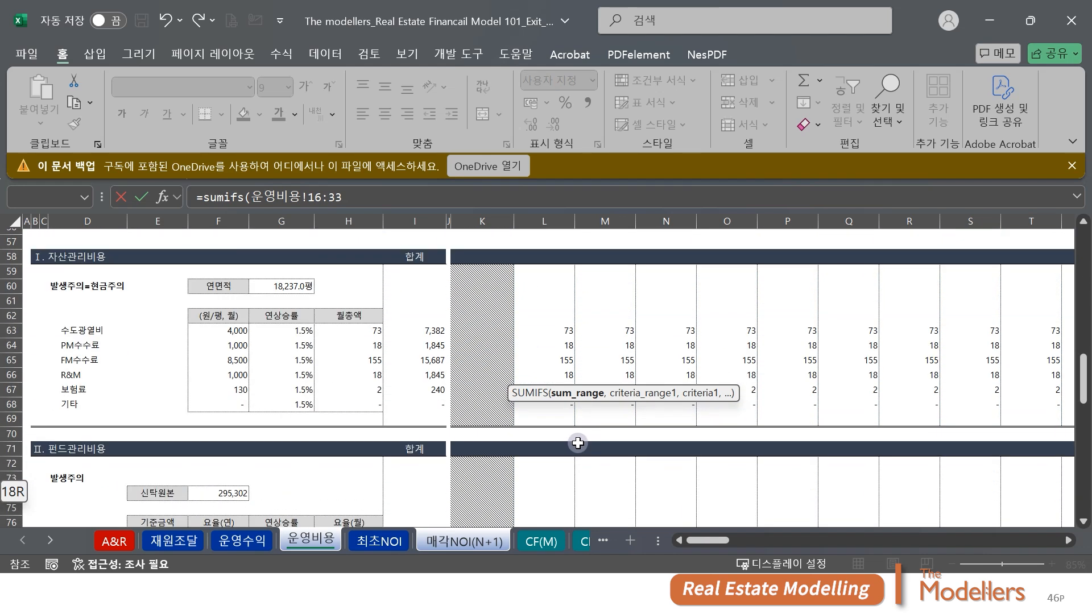
key("shift+space")
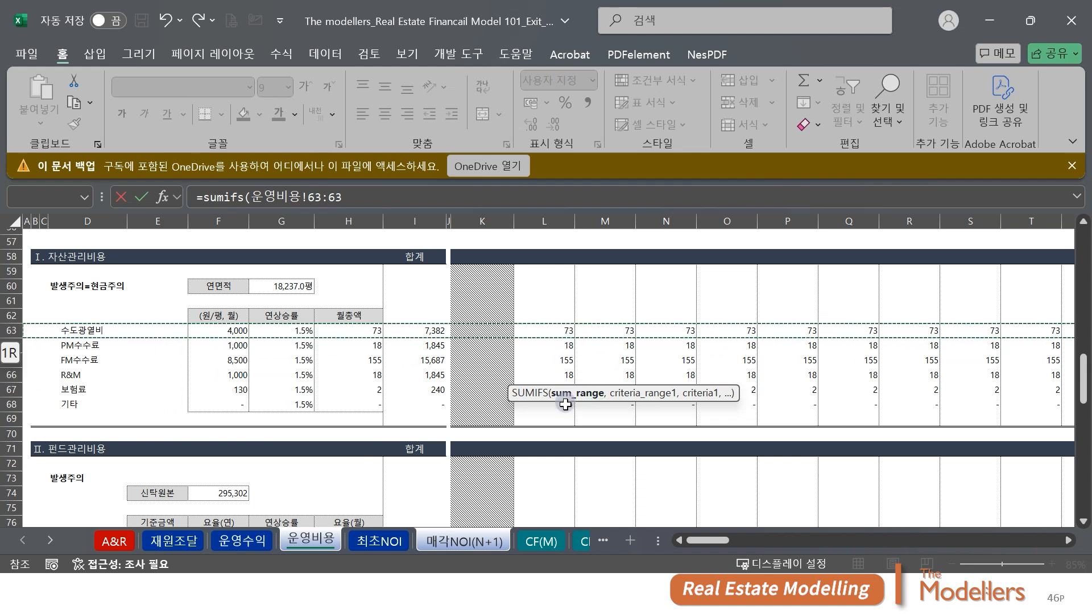
key("F4")
key("F4")
type(",")
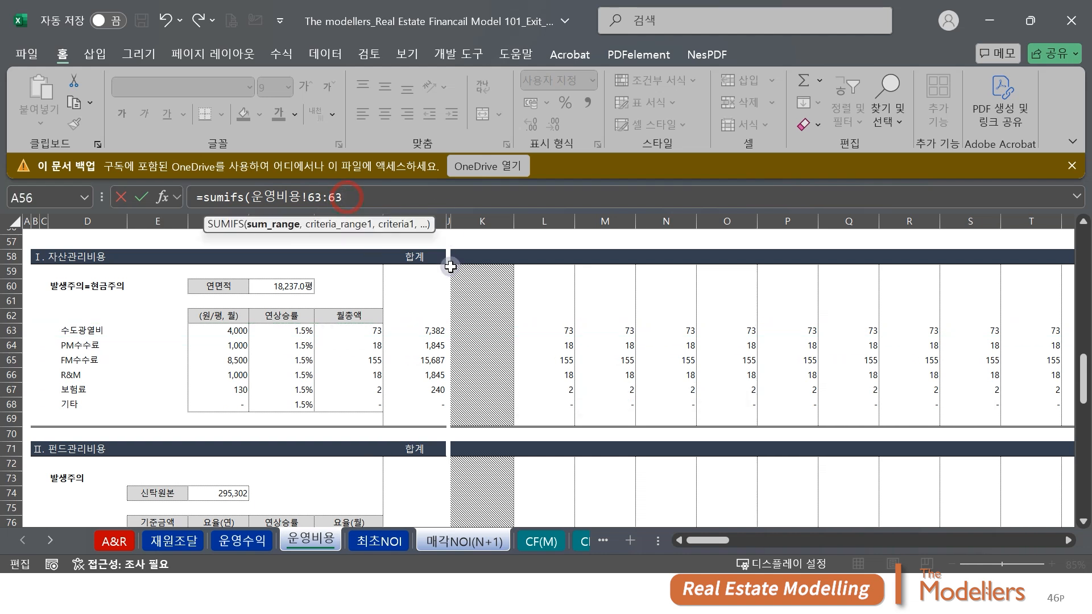
Complete the K15 formula with the Ending Date row $5:$5 of 운영비용 as criteria range and the date K$7 as criterion
scroll(540, 389, "up", 12)
scroll(551, 388, "up", 7)
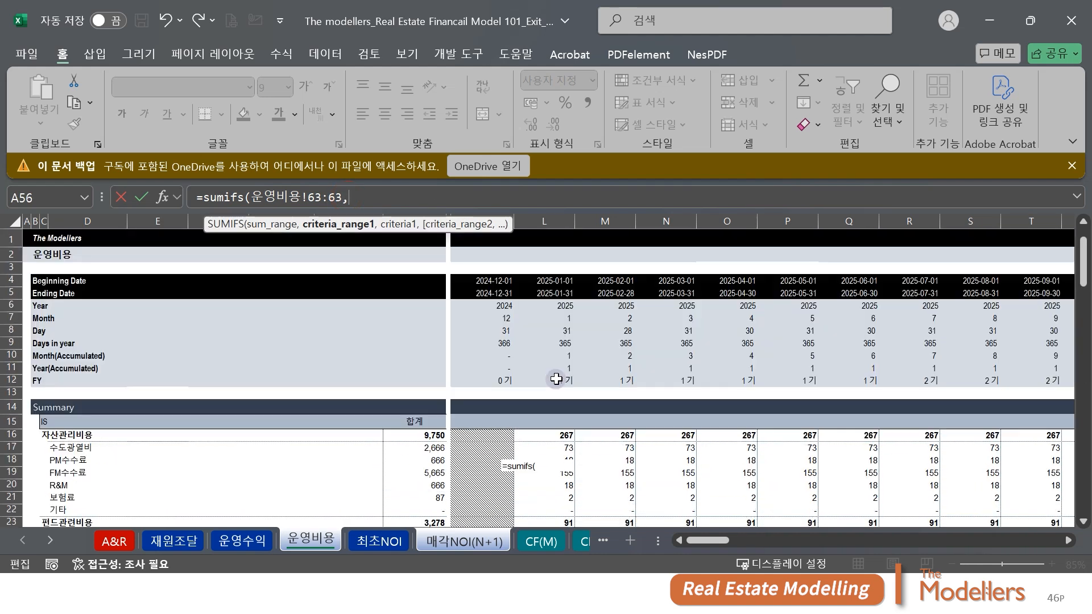
left_click(556, 293)
key("shift+space")
key("F4")
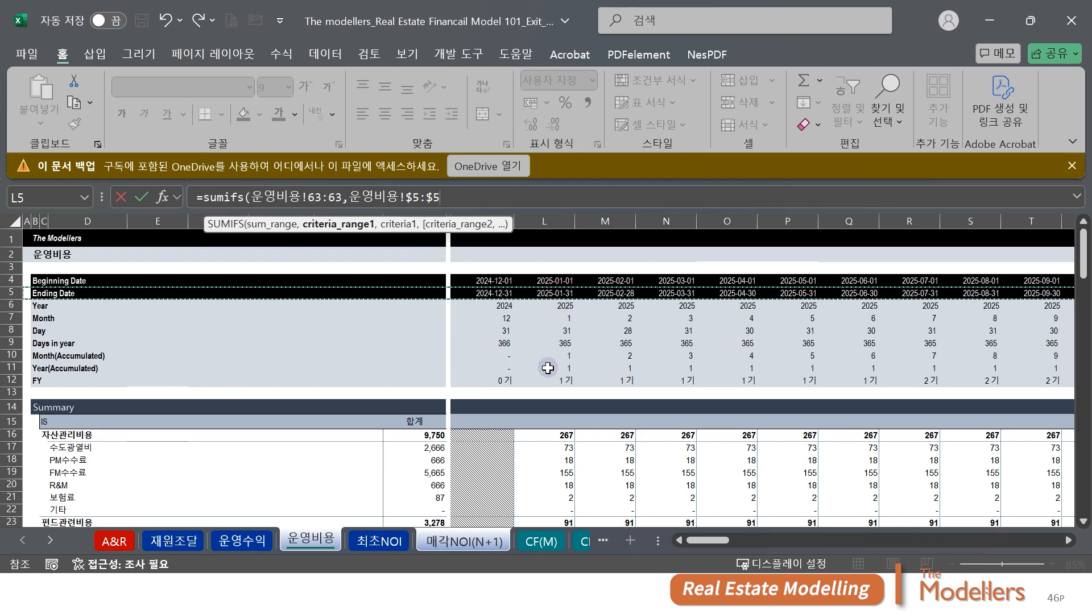
type(",")
left_click(461, 540)
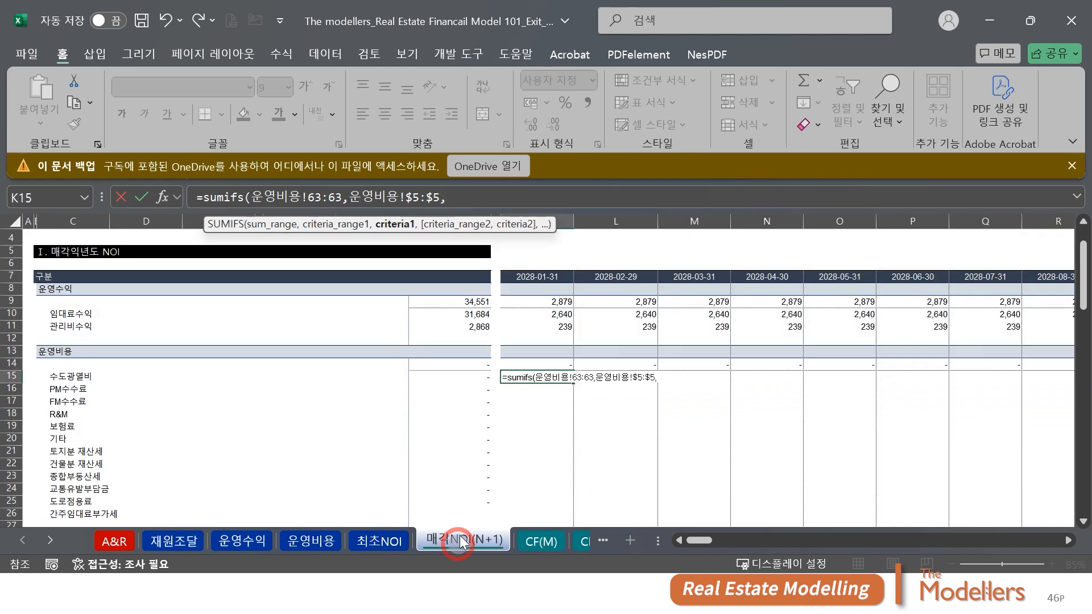
left_click(549, 279)
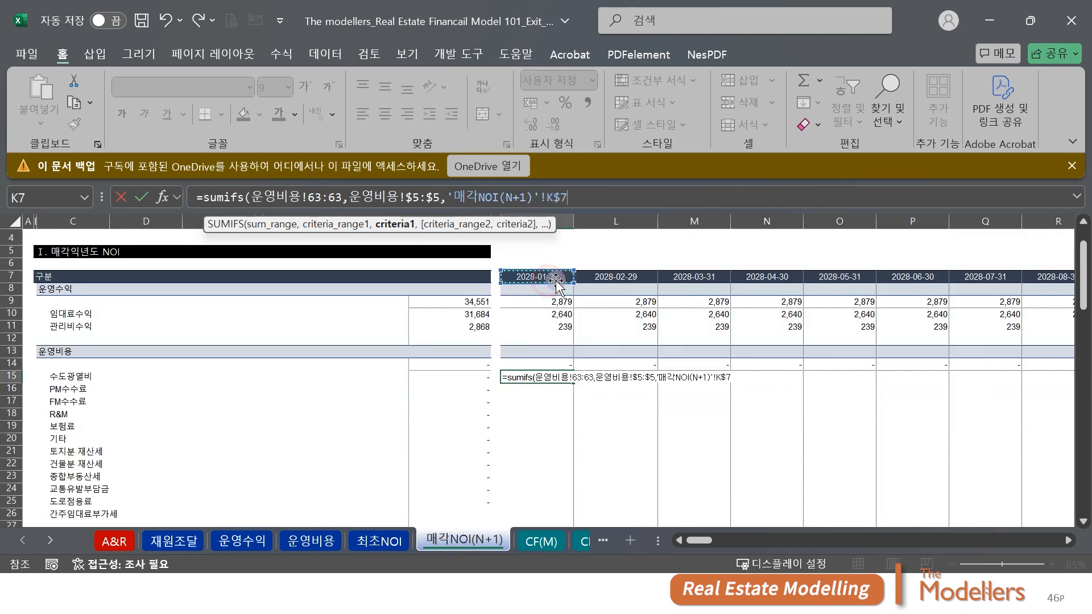
key("ctrl+Return")
Copy the 수도광열비 formula from K15 and paste only formulas across K15:V20, down to 기타 and through December 2028
key("ctrl+c")
key("shift+Down")
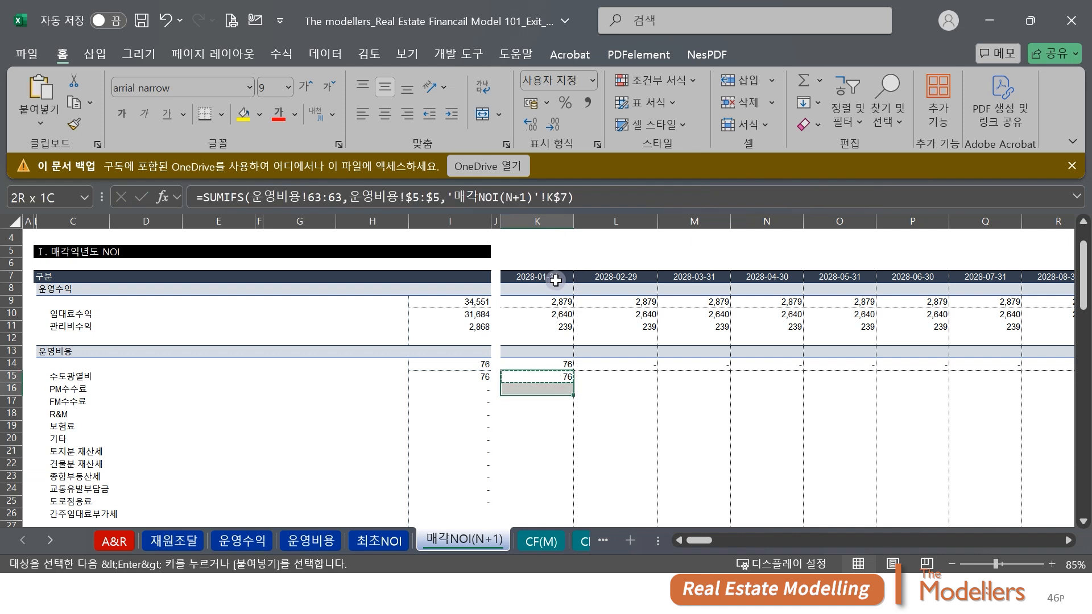
key("shift+Down")
key("shift+Down")
key("shift+Down")
key("shift+Down")
key("shift+Right")
key("shift+Right")
key("shift+Right")
key("shift+Right")
key("shift+Right")
key("shift+Right")
key("shift+Right")
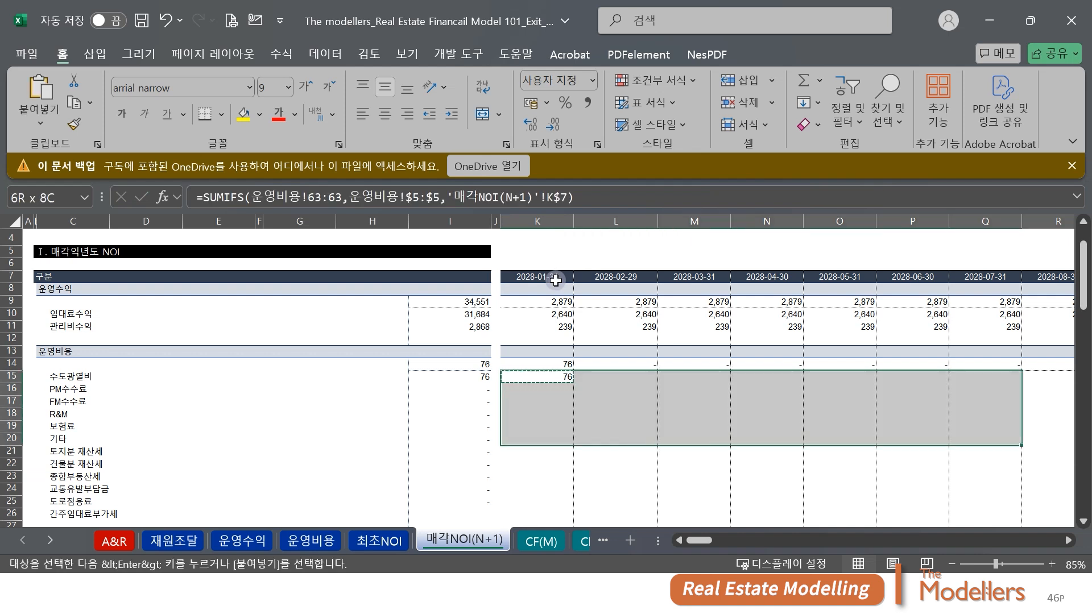
key("shift+Right")
key("shift+Right")
key("shift+Right")
key("shift+Right")
key("shift+Right")
key("shift+Right")
key("shift+Left")
key("shift+Left")
key("alt+e")
key("s")
key("f")
key("Return")
key("Left")
key("Left")
key("Left")
key("Left")
key("Left")
key("Left")
key("Left")
key("Left")
key("Left")
key("Left")
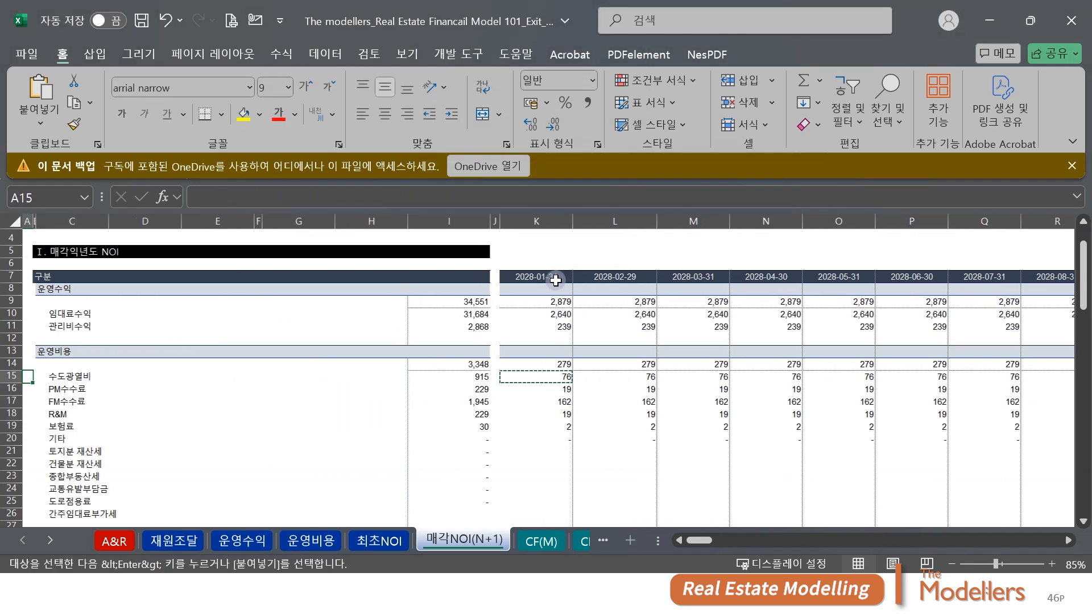
key("Escape")
Start a SUMIFS formula for 토지분 재산세 in K21 with the accrual-basis row 98:98 of 운영비용 as sum range
left_click(565, 452)
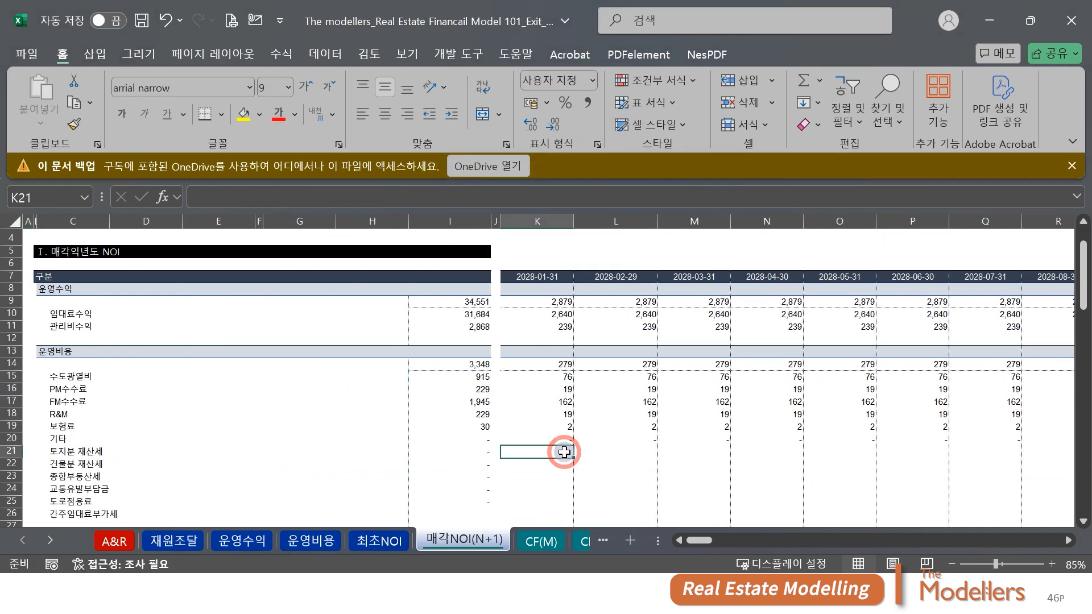
type("=")
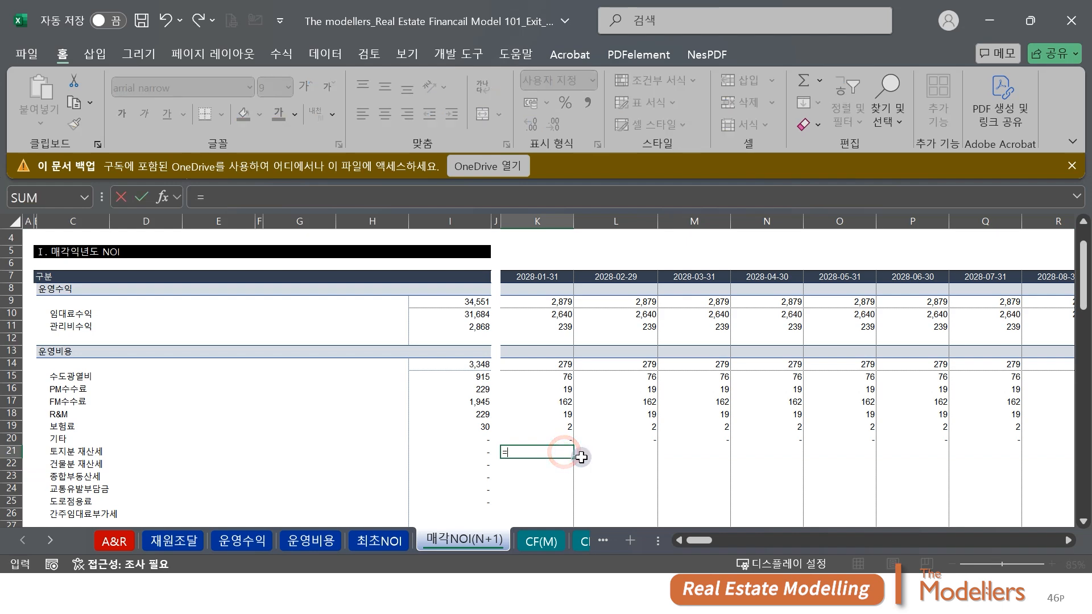
type("sumifs(")
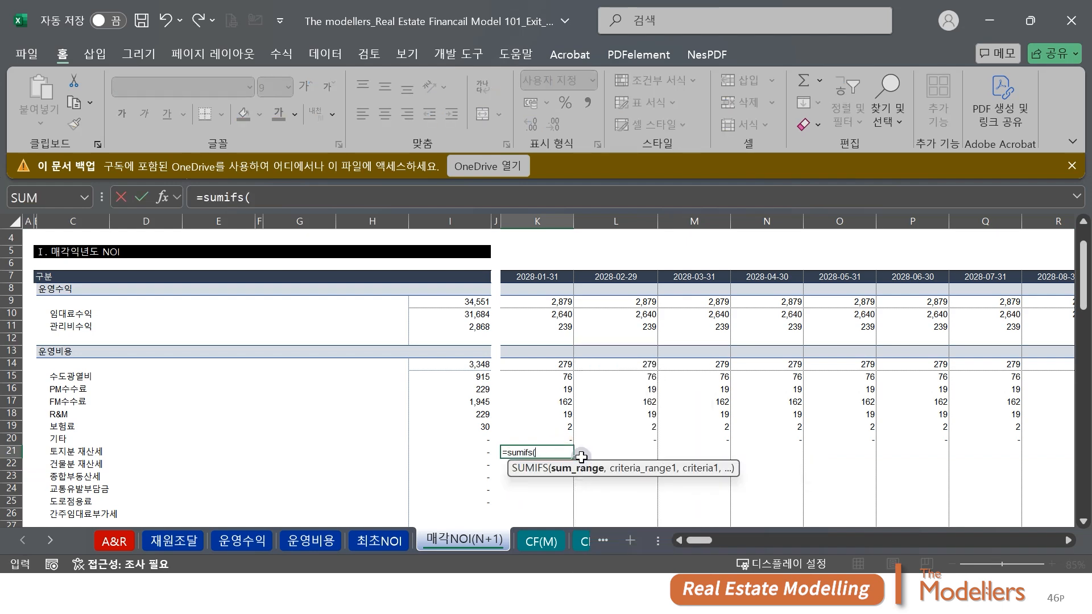
left_click(310, 541)
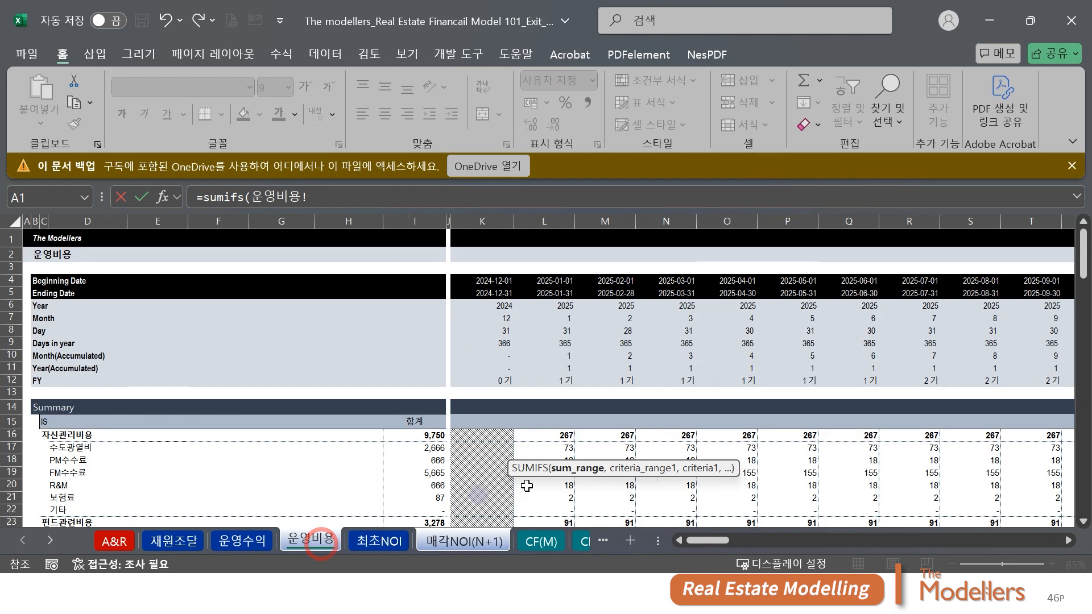
scroll(451, 426, "down", 8)
scroll(451, 426, "down", 1)
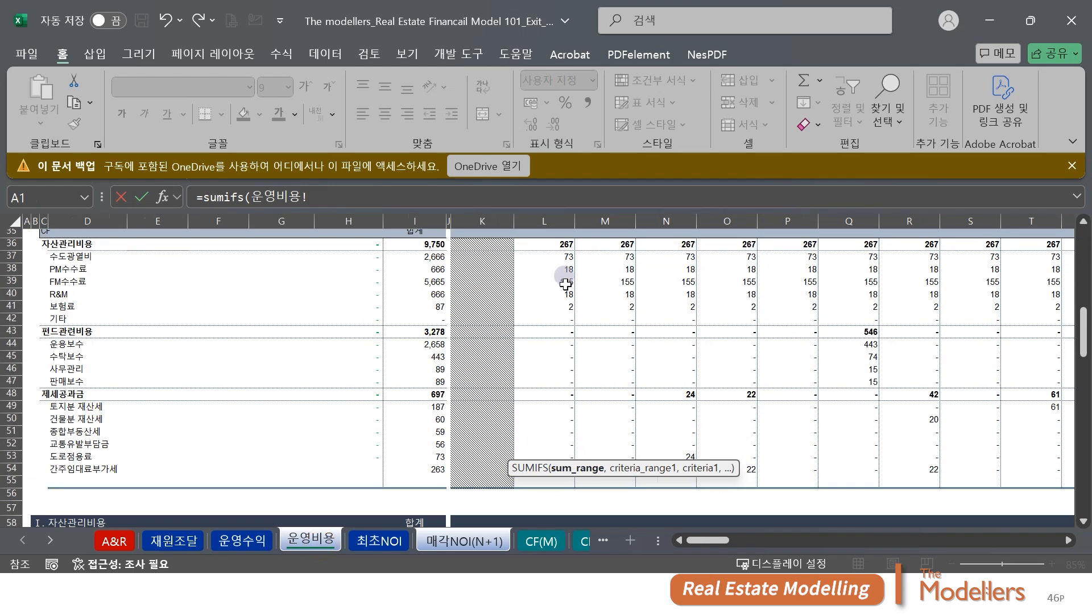
scroll(586, 350, "up", 4)
scroll(576, 362, "down", 20)
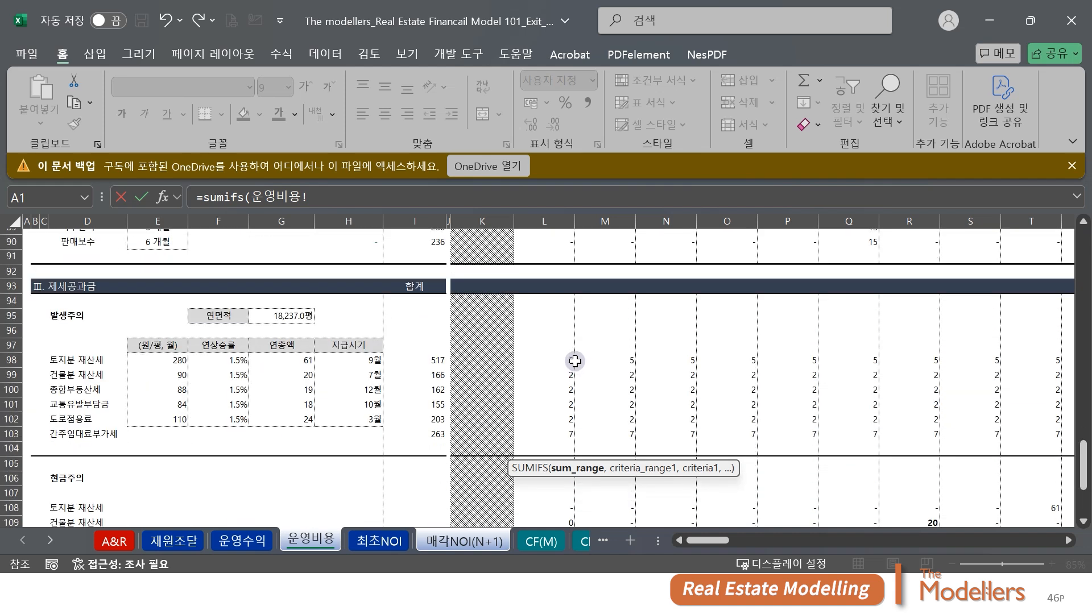
key("shift+space")
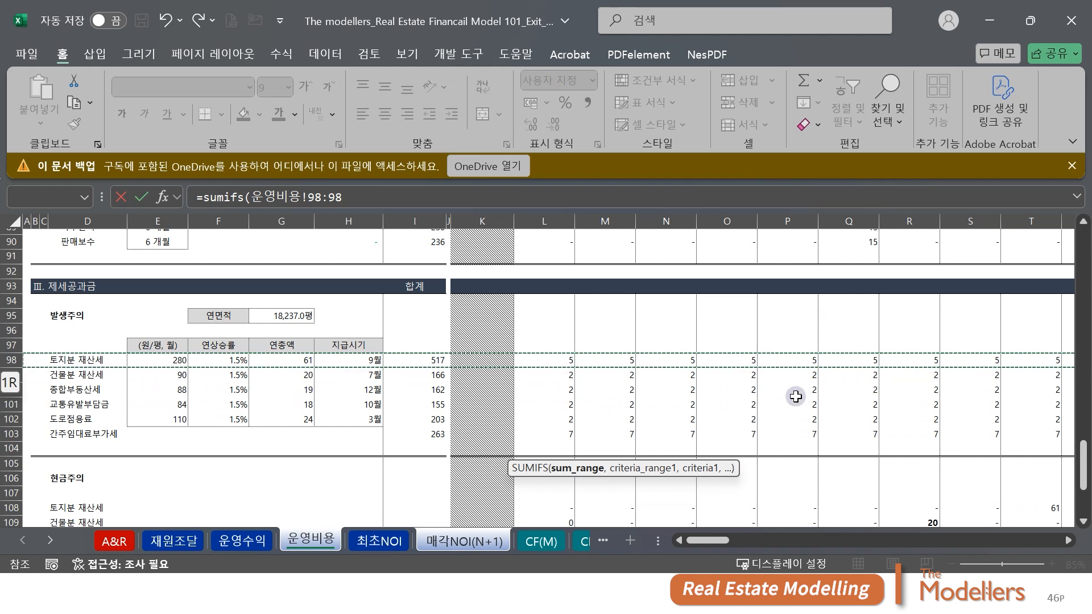
key("F4")
key("F4")
type(",")
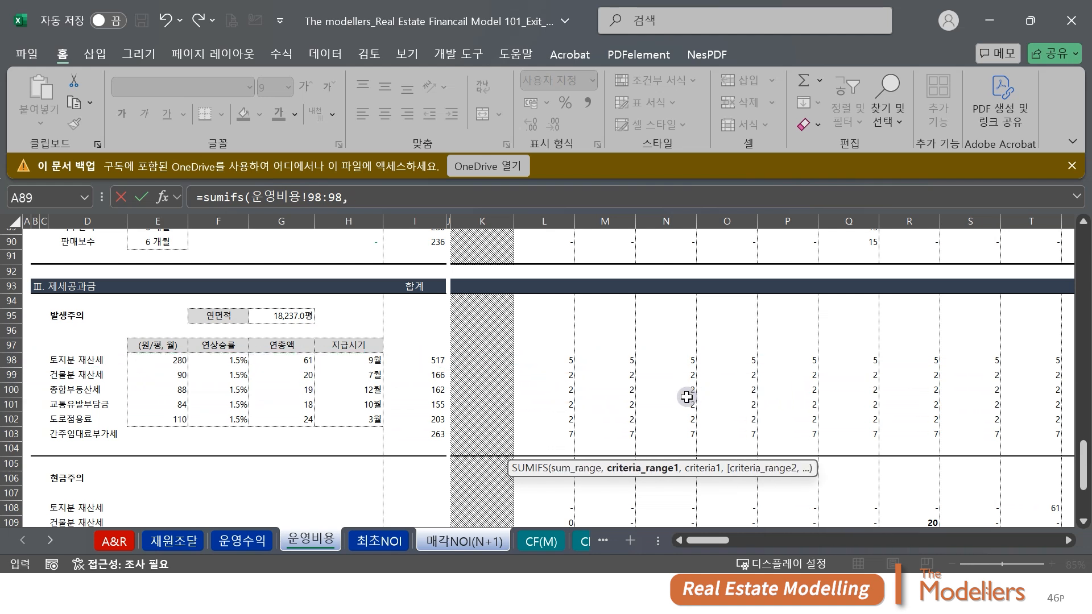
Complete the K21 formula with the Ending Date row $5:$5 of 운영비용 as criteria range and the date K$7 as criterion
scroll(654, 375, "up", 14)
scroll(652, 372, "up", 15)
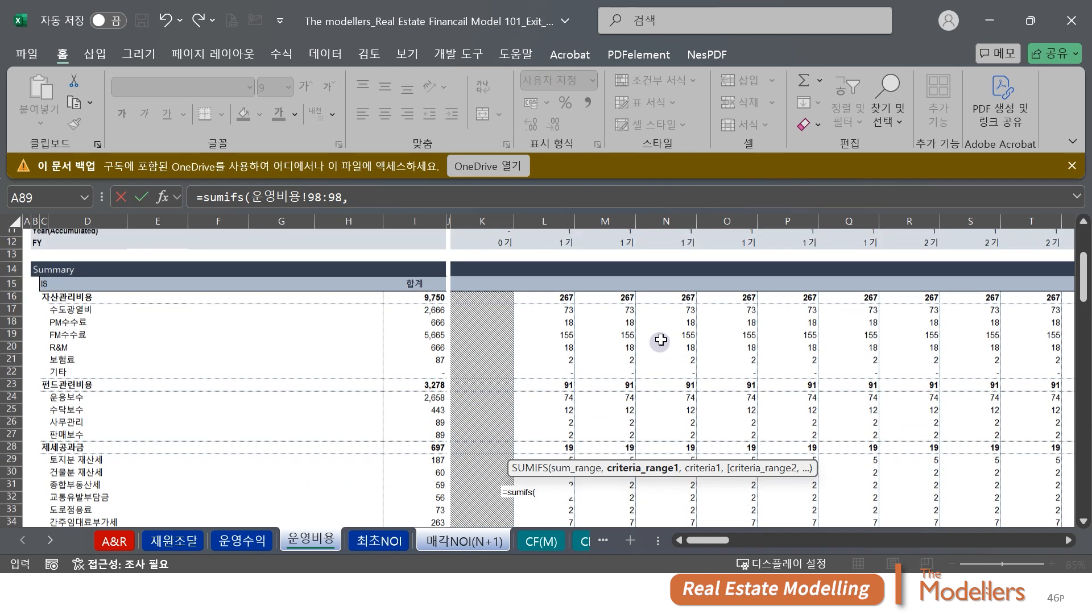
left_click(563, 294)
key("shift+space")
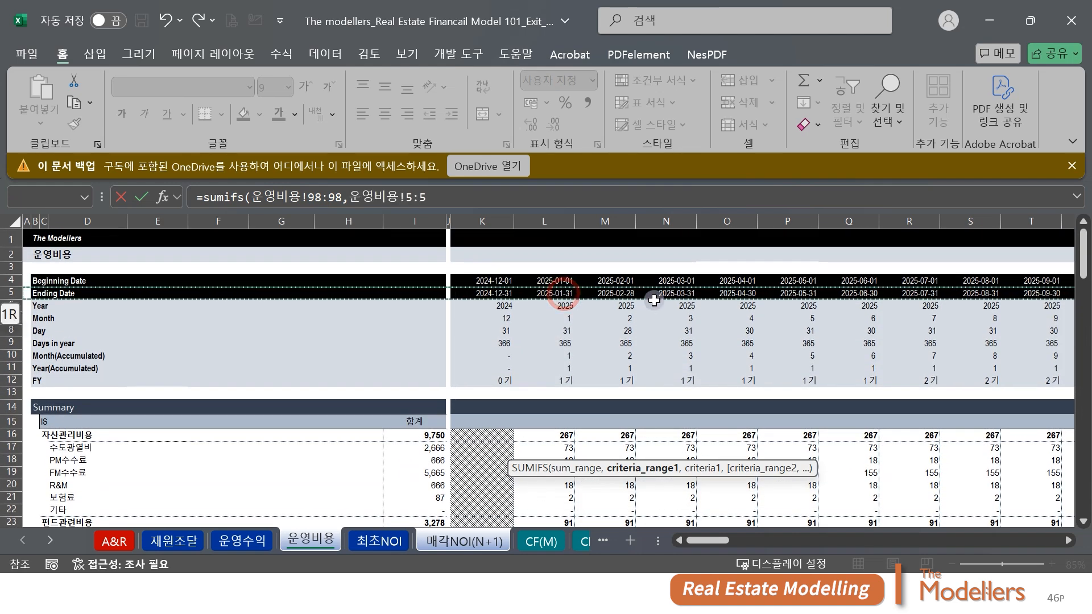
key("F4")
type(",")
left_click(464, 540)
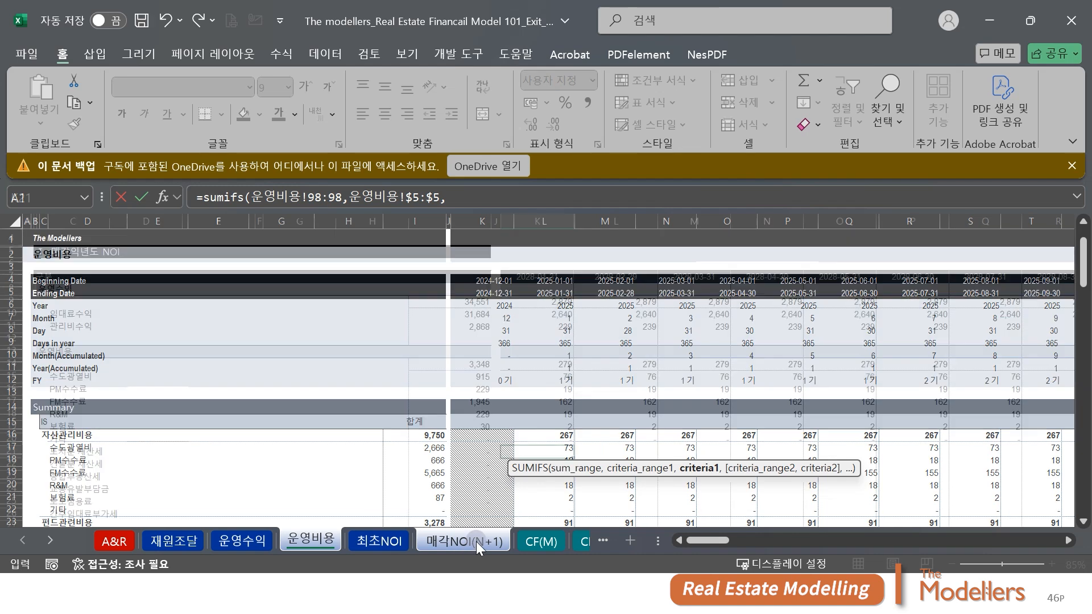
left_click(537, 277)
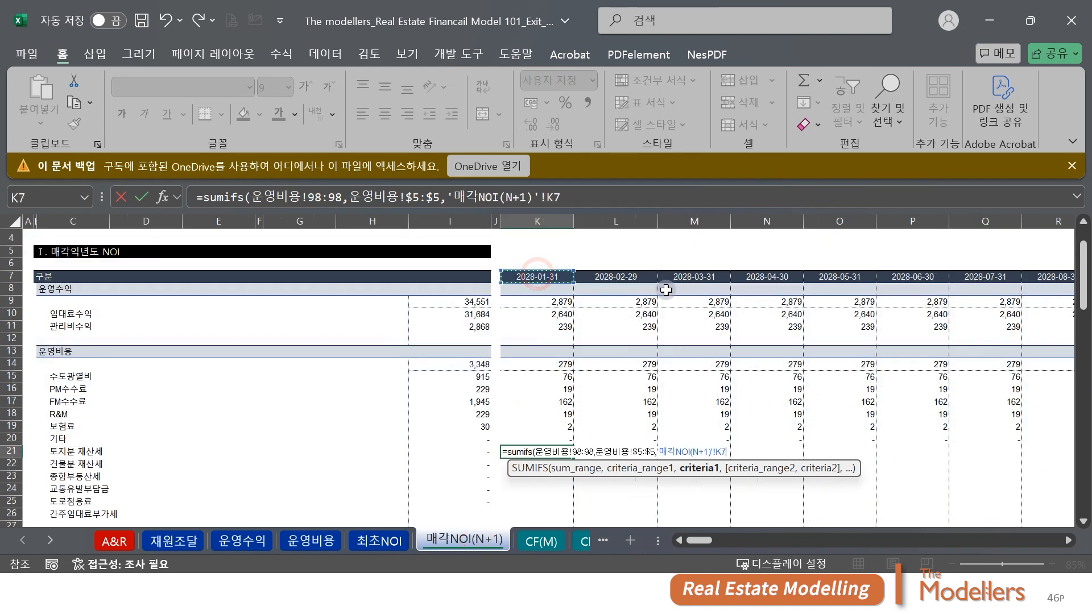
key("Return")
Copy the 토지분 재산세 formula from K21 and paste it across K21:V26, down to 간주임대료부가세 and through December 2028
key("Up")
key("ctrl+c")
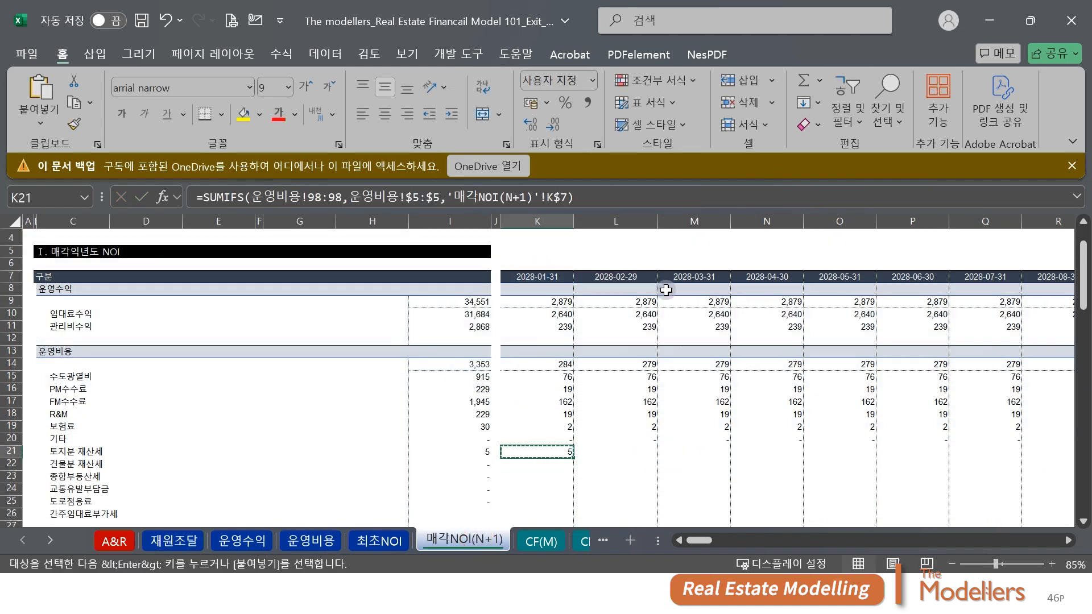
key("shift+Down")
key("shift+Down")
key("shift+Down")
key("shift+Down")
key("shift+Down")
key("shift+Right")
key("shift+Right")
key("shift+Right")
key("shift+Right")
key("shift+Right")
key("shift+Right")
key("shift+Right")
key("shift+Right")
key("shift+Right")
key("shift+Right")
key("shift+Right")
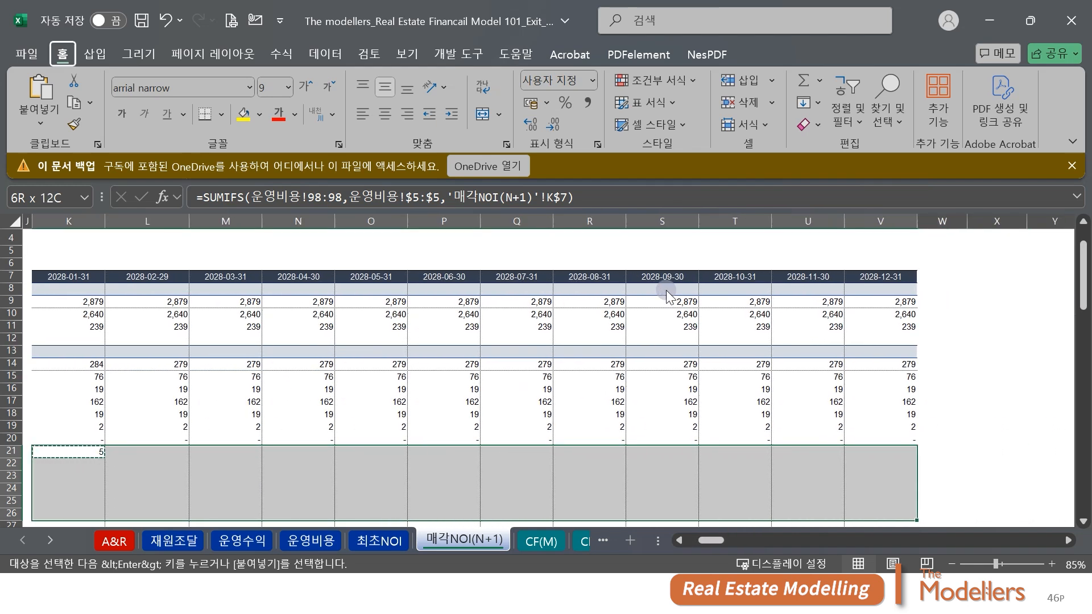
key("ctrl+v")
key("ctrl+Left")
key("ctrl+Left")
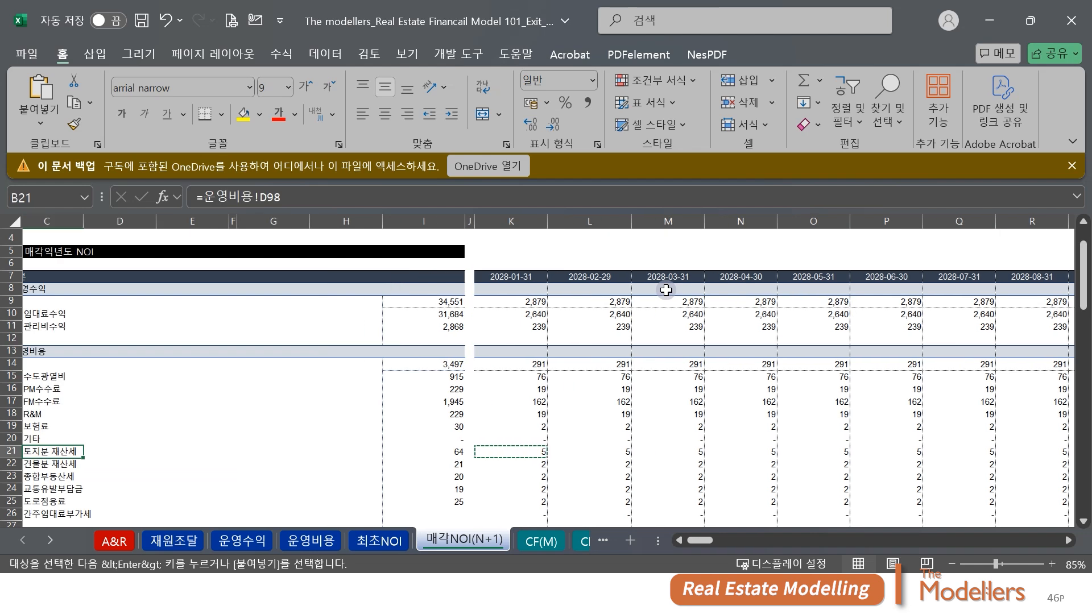
key("ctrl+Left")
key("Escape")
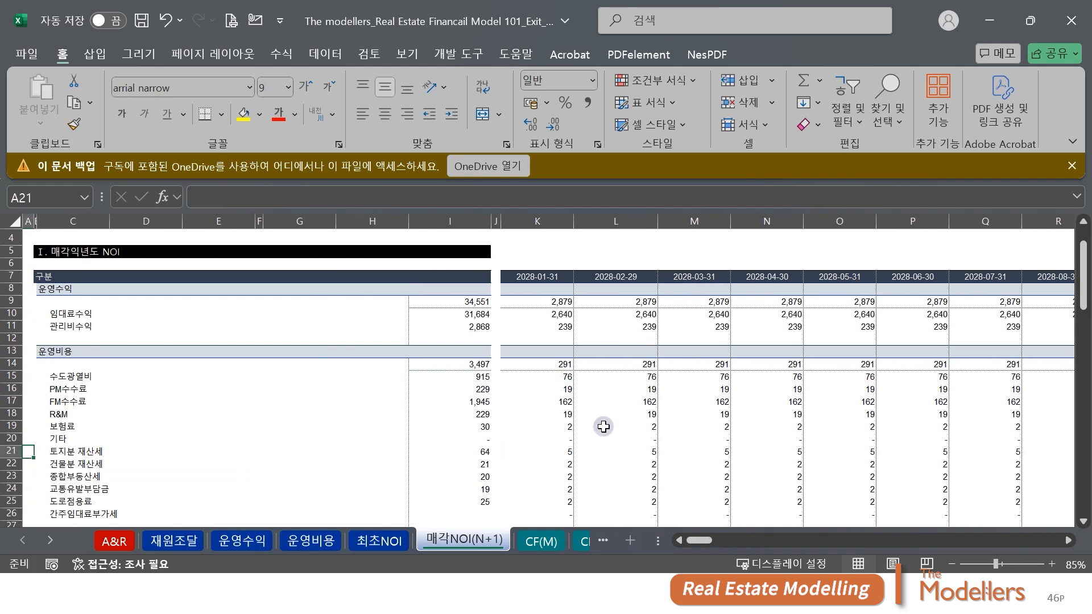
Inspect the NOI formulas in row 28, the monthly one in K28 and the annual total in I28
scroll(603, 427, "down", 2)
double_click(571, 488)
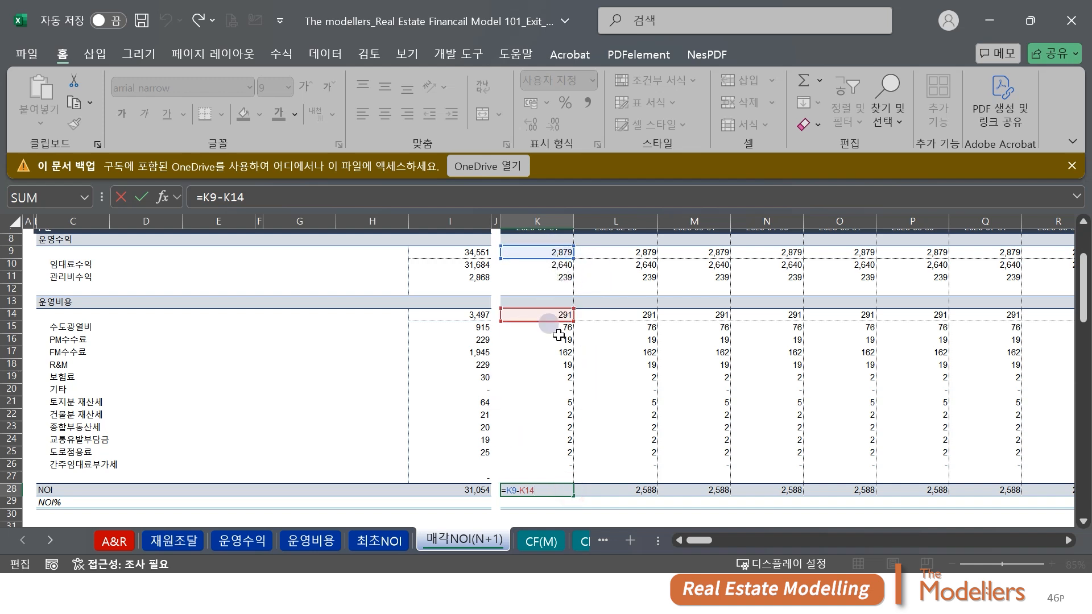
key("Escape")
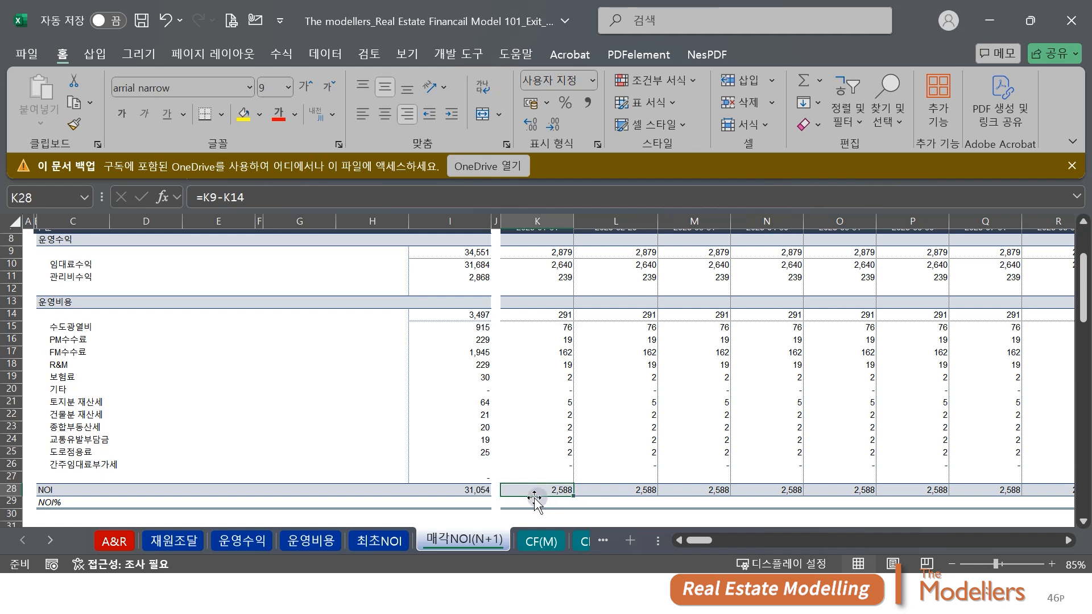
double_click(480, 489)
key("Escape")
scroll(568, 452, "up", 2)
scroll(568, 453, "down", 2)
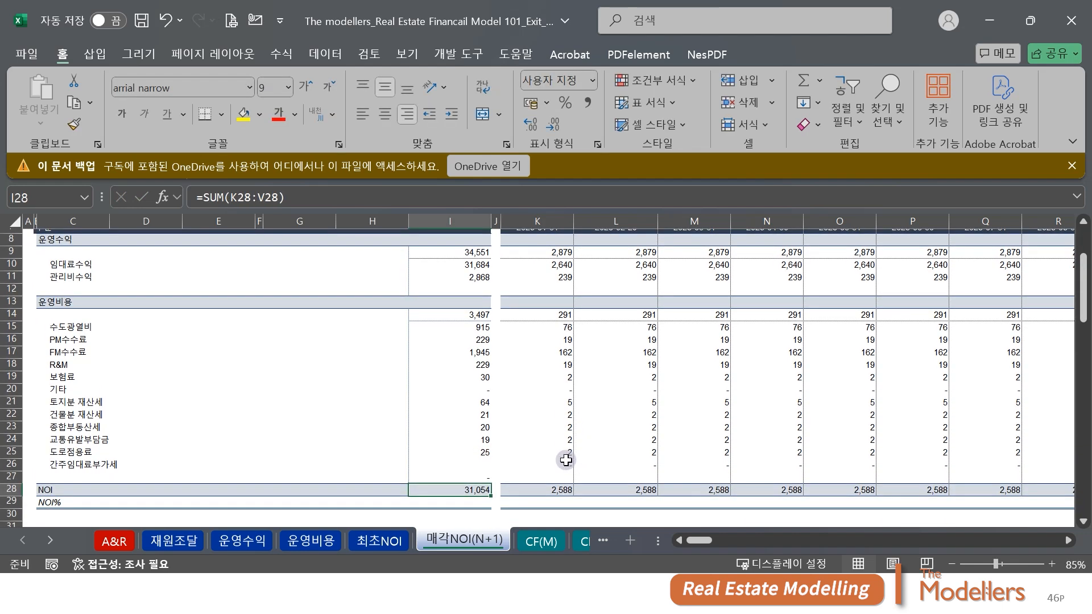
Review the annual NOI formula in I28, the 관리비수익 row 11 and the 운영비용 rows from 수도광열비 downward
key("F2")
key("Escape")
scroll(573, 464, "up", 2)
left_click(564, 325)
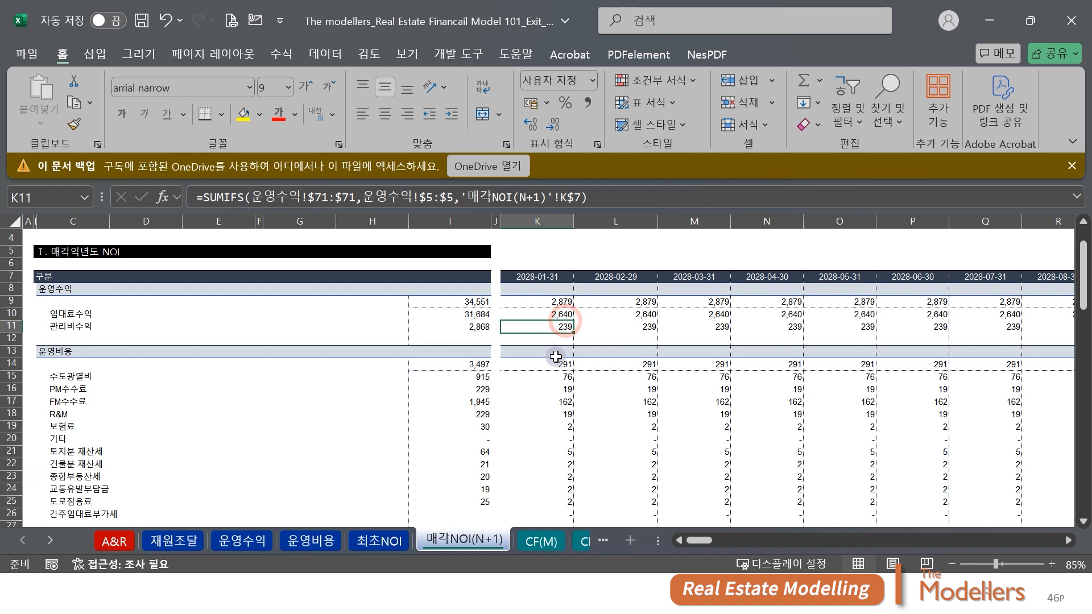
key("shift+space")
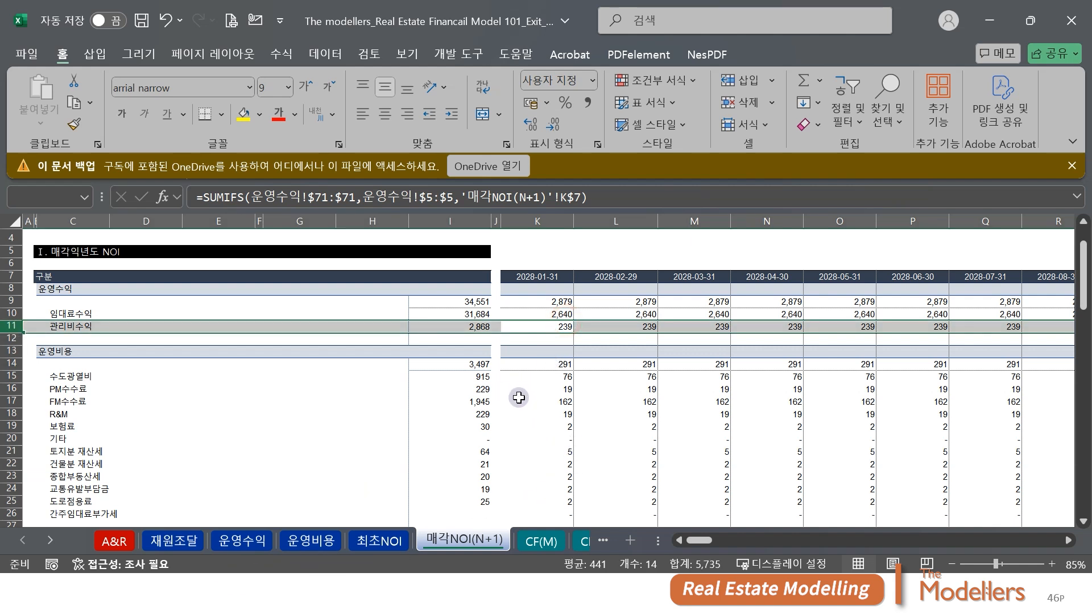
left_click_drag(531, 379, 561, 489)
key("shift+space")
scroll(561, 458, "down", 3)
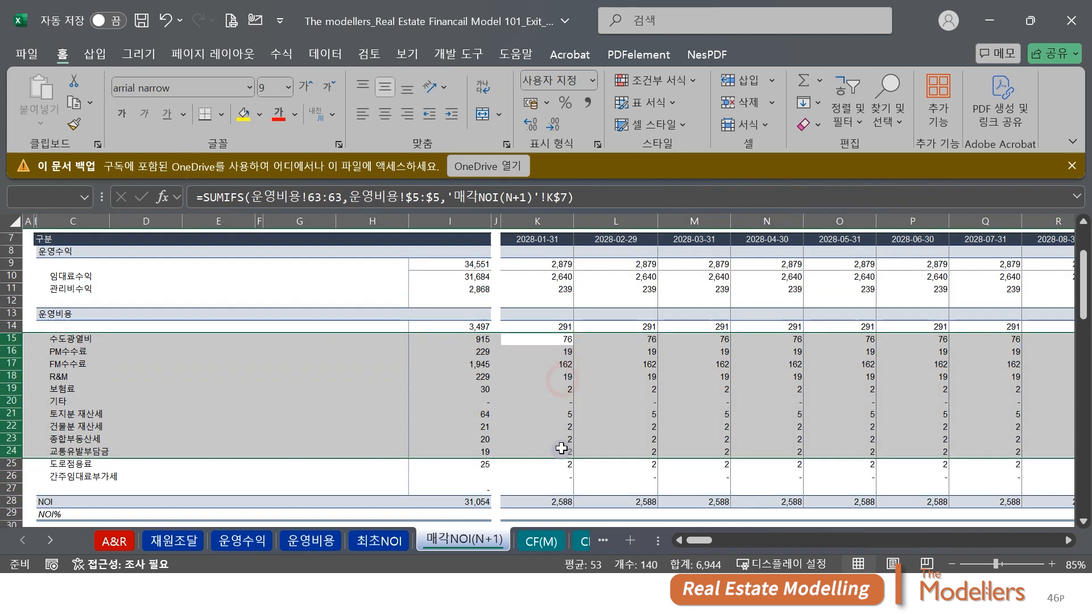
Compare the tax items in C21:C26 with the accrual-basis (발생주의) section in rows 95 to 103 of the 운영비용 sheet
left_click_drag(85, 351, 88, 412)
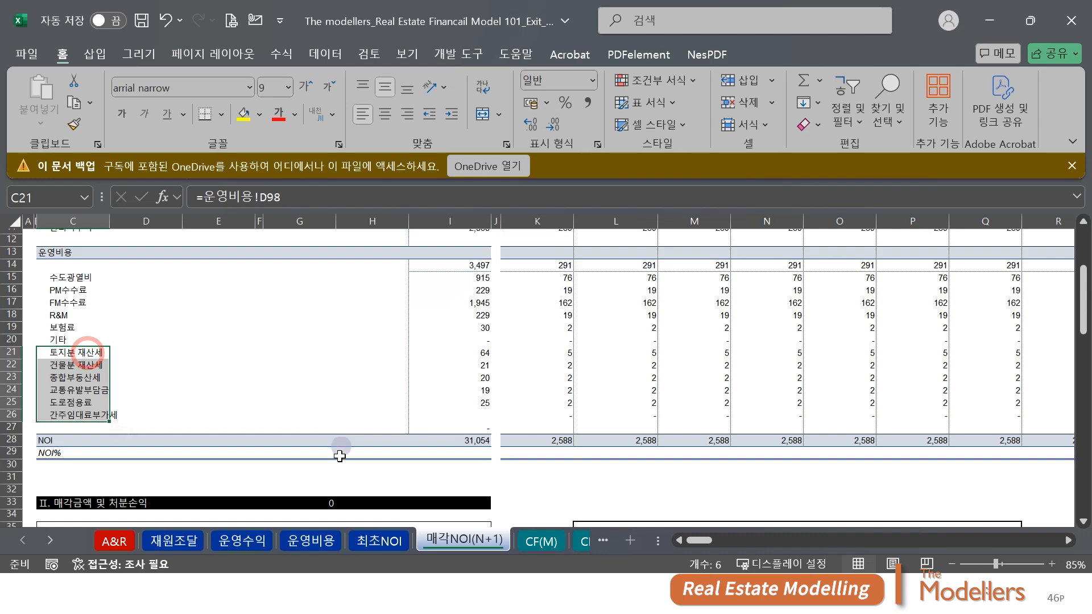
left_click(312, 538)
scroll(572, 448, "down", 18)
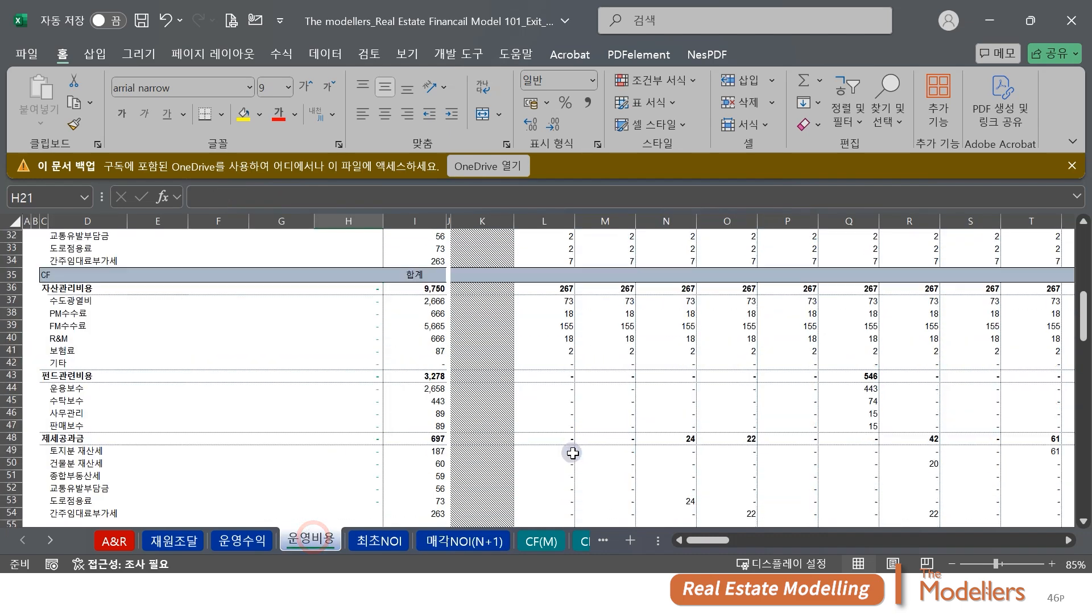
scroll(572, 448, "down", 12)
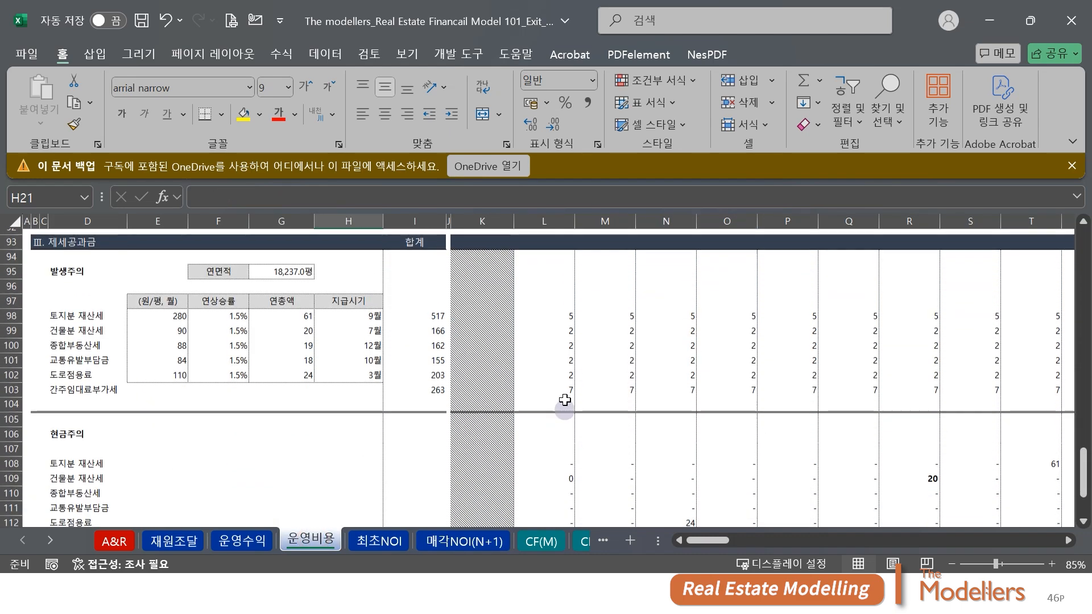
left_click(55, 437)
left_click_drag(68, 271, 86, 391)
key("shift+space")
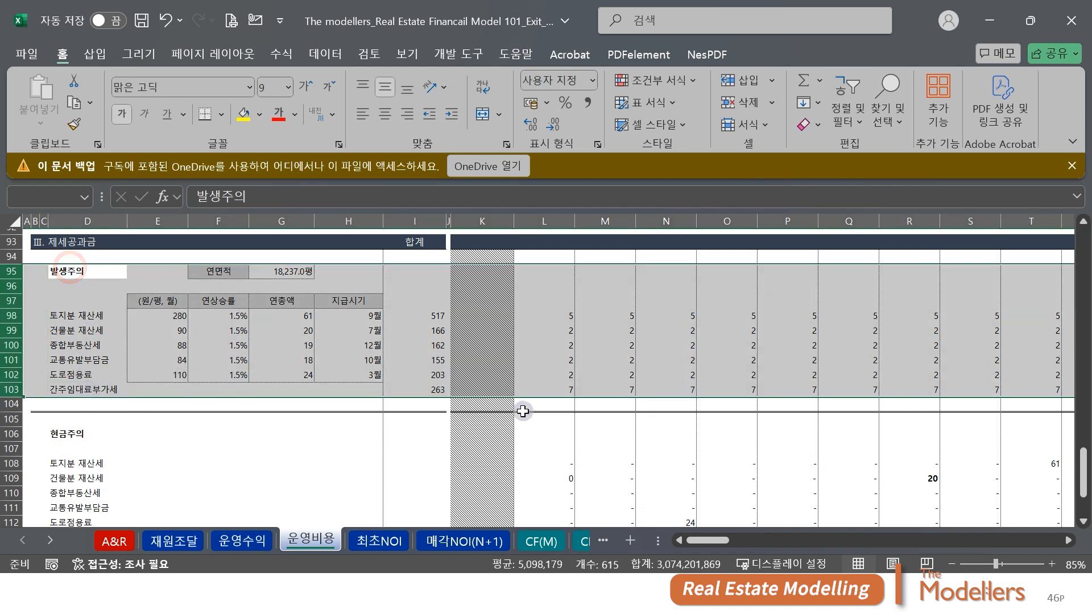
Return to the 매각NOI(N+1) sheet and review the 운영수익 rows 10 to 12 against the 운영비용 items below them
left_click(459, 540)
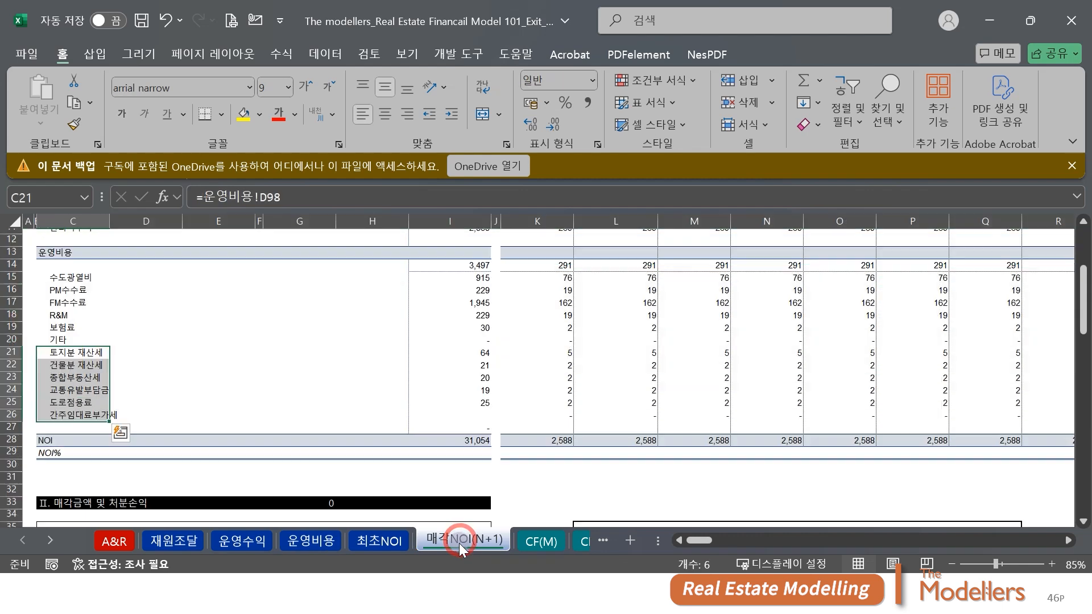
scroll(659, 407, "up", 4)
scroll(669, 402, "down", 2)
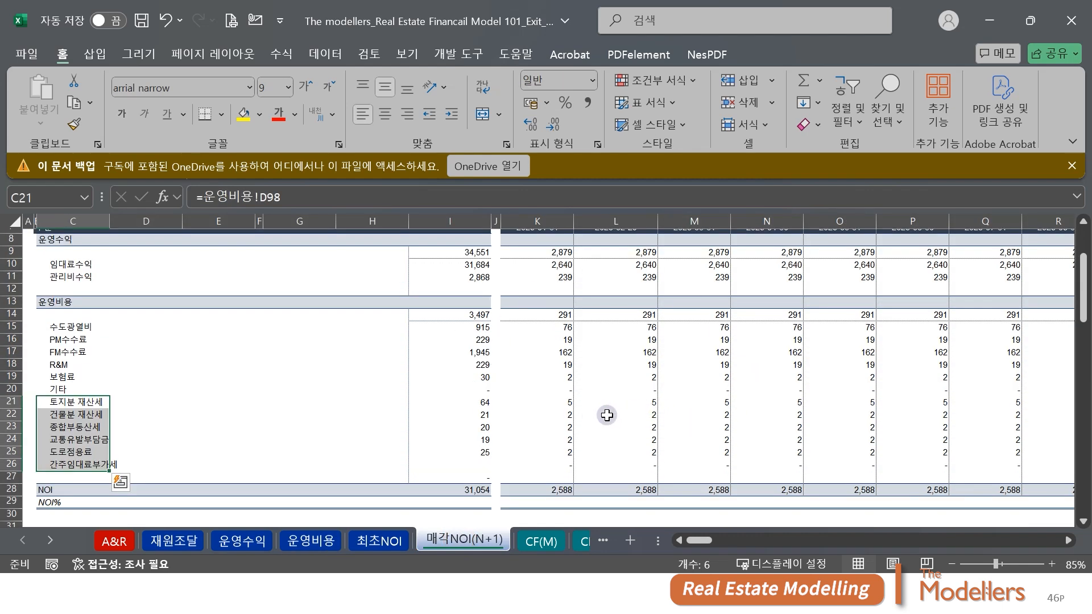
scroll(603, 415, "up", 1)
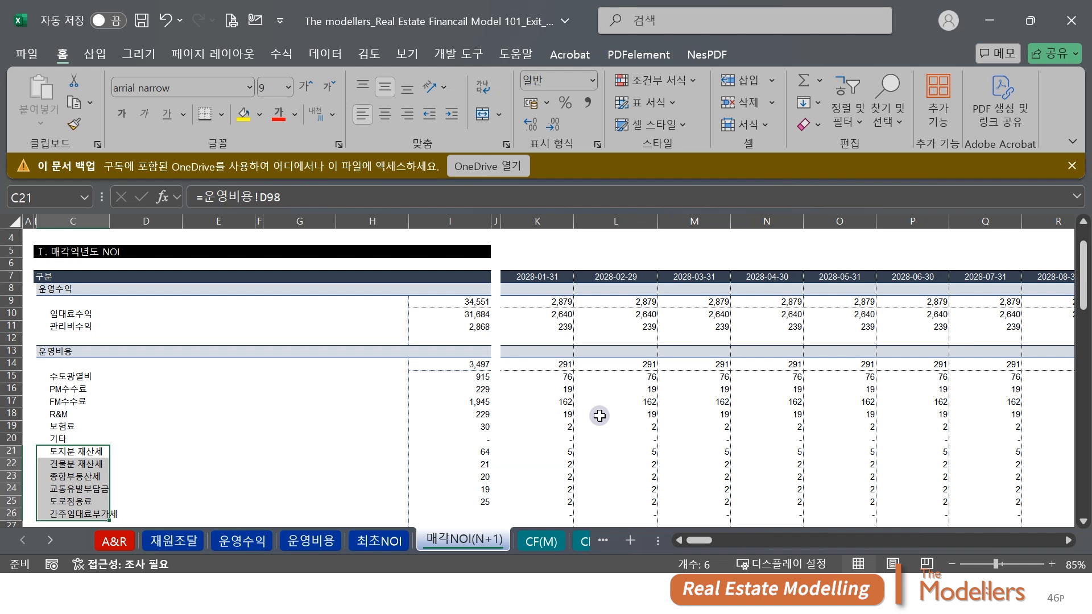
left_click_drag(570, 316, 568, 336)
key("shift+space")
scroll(569, 339, "down", 1)
scroll(569, 340, "down", 2)
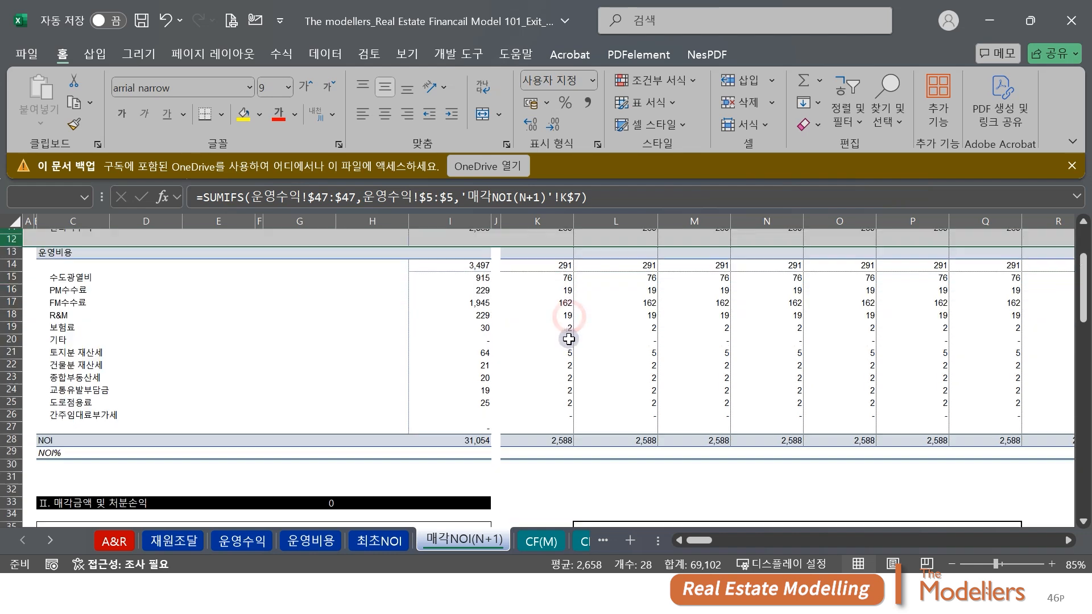
left_click_drag(562, 288, 565, 397)
key("shift+space")
scroll(572, 352, "up", 4)
left_click_drag(552, 361, 554, 387)
key("shift+space")
scroll(603, 395, "down", 4)
left_click_drag(554, 306, 560, 398)
key("shift+space")
scroll(559, 398, "up", 3)
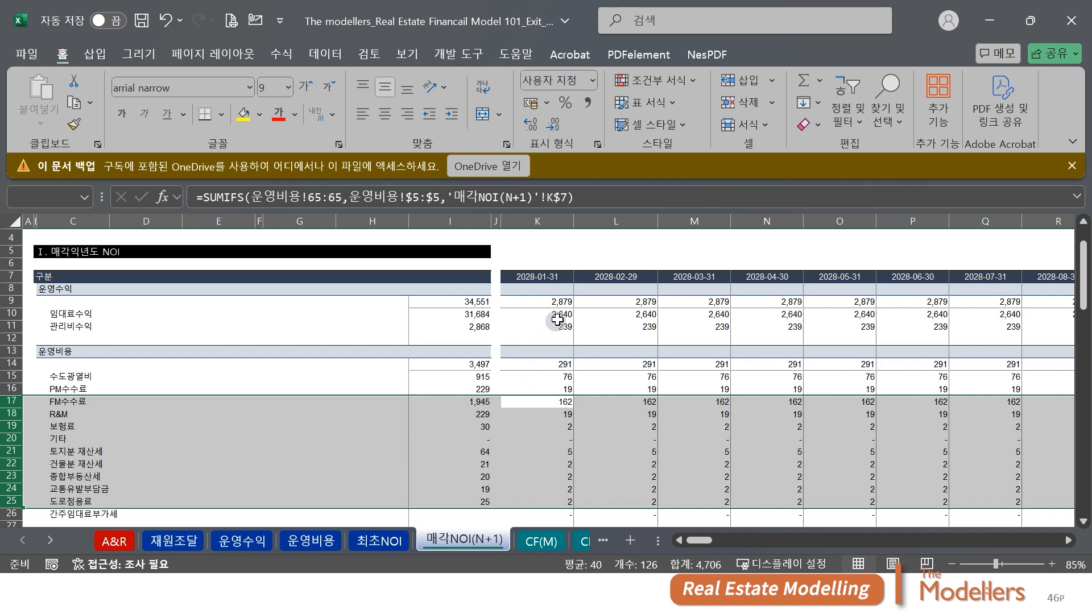
Examine rows 9 to 26, the expense items in rows 15 to 26 and the monthly 운영비용 totals in row 14
left_click(565, 380)
key("shift+space")
left_click_drag(569, 301, 555, 451)
left_click_drag(556, 487, 554, 512)
key("shift+space")
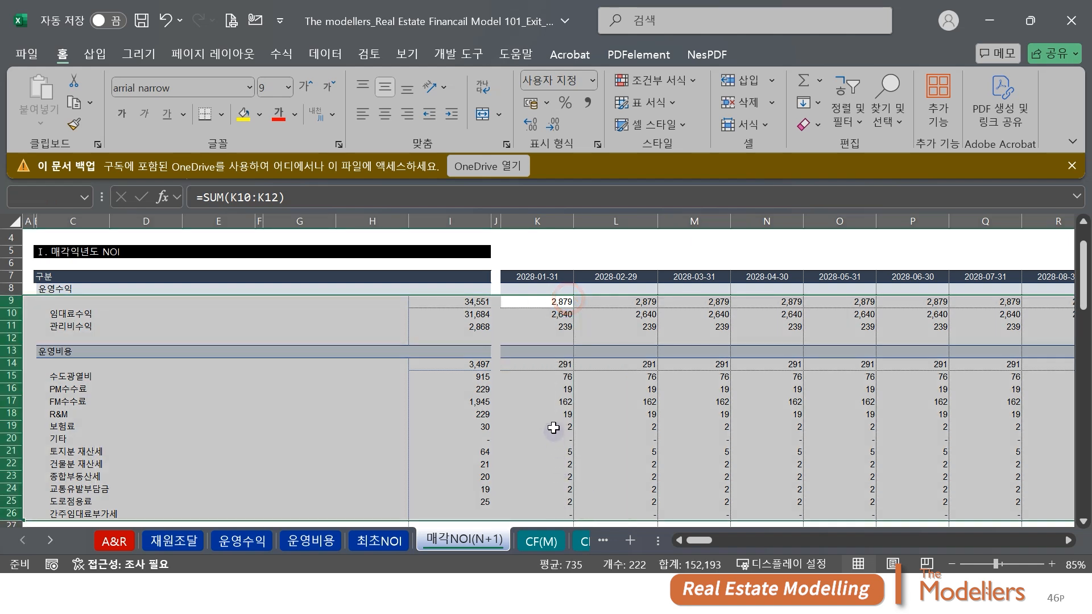
left_click(637, 404)
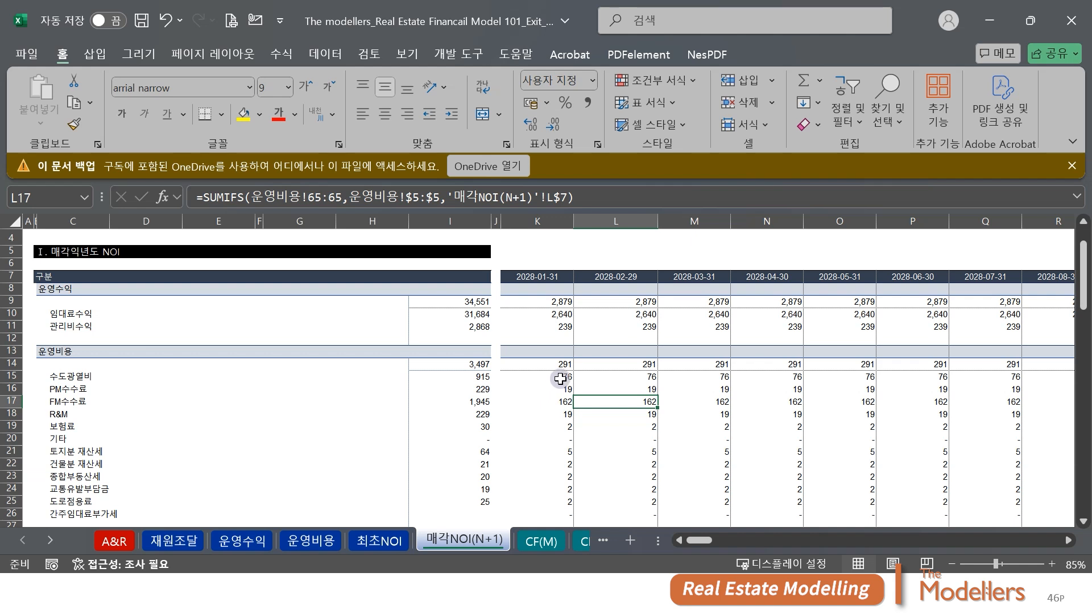
left_click_drag(565, 376, 567, 513)
key("shift+space")
key("shift+space")
left_click_drag(571, 362, 1029, 361)
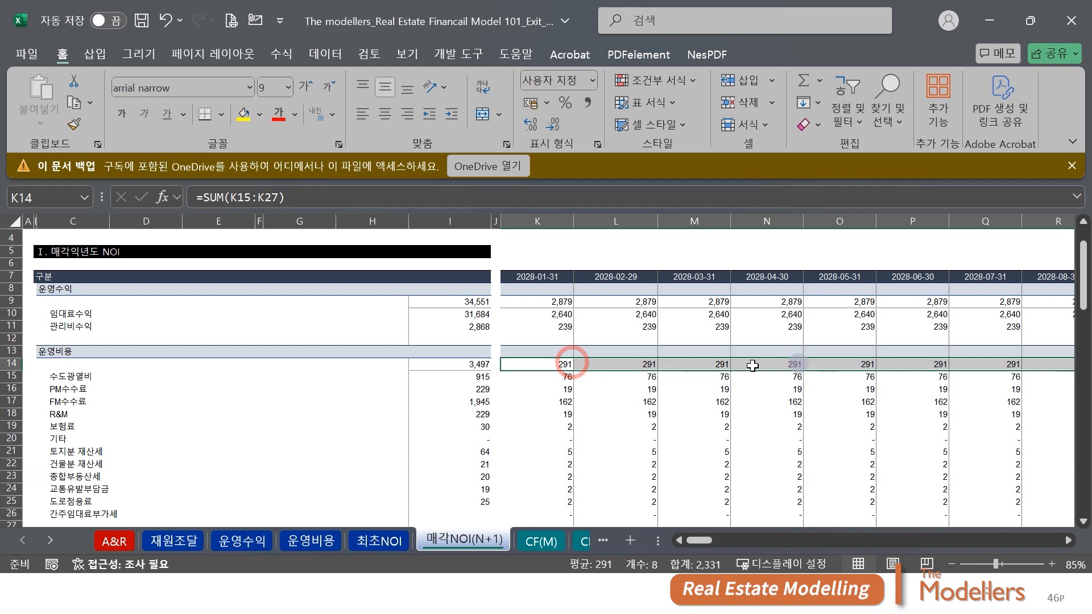
left_click(537, 414)
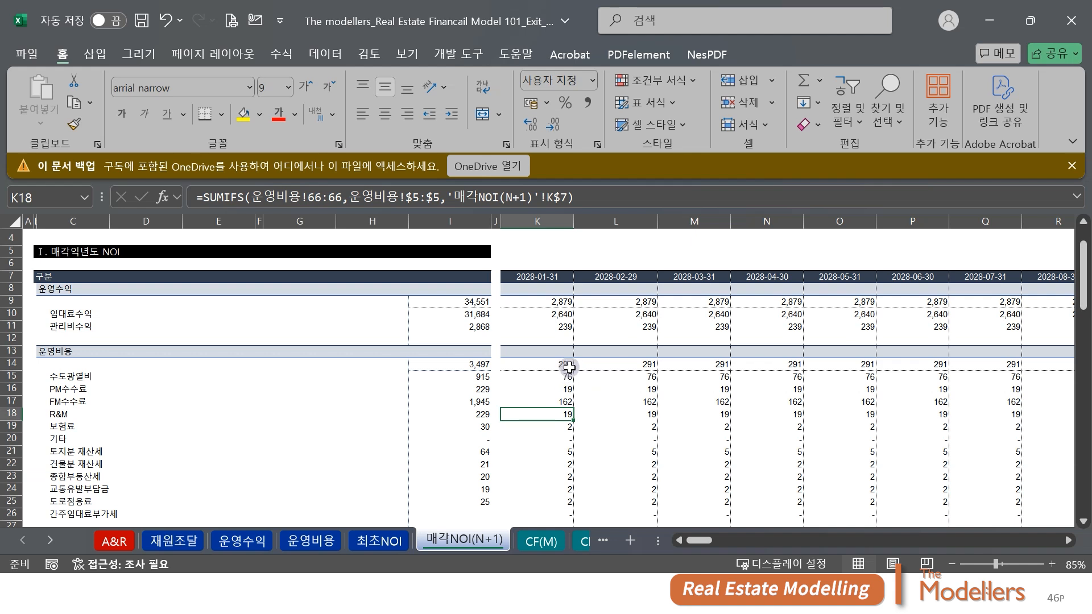
Calculate the January 2028 NOI% in K29 by dividing NOI by total 운영수익 with =K28/K9
scroll(632, 395, "down", 4)
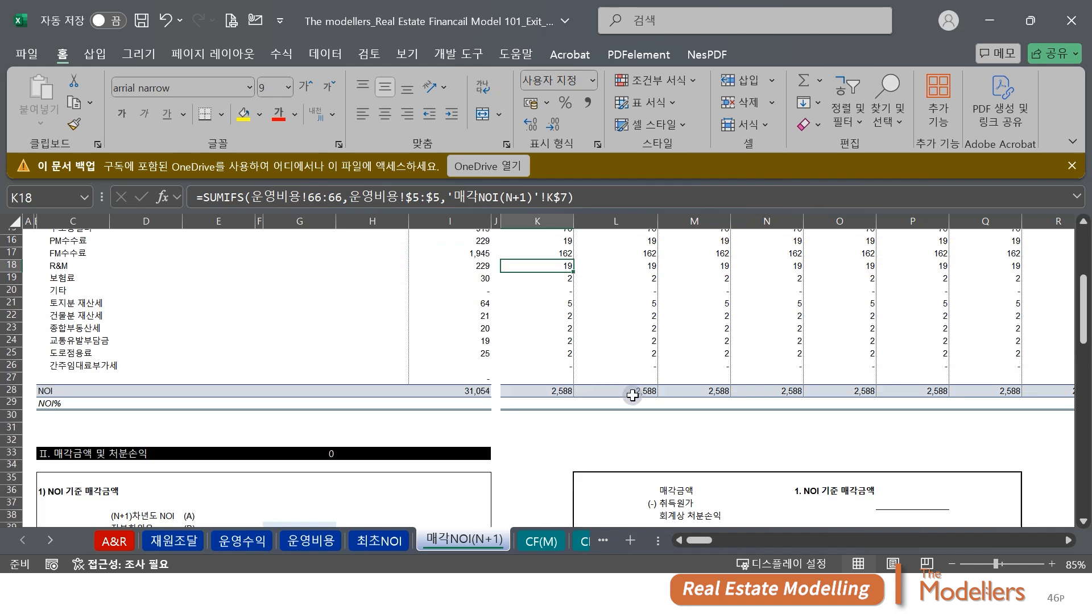
left_click(569, 404)
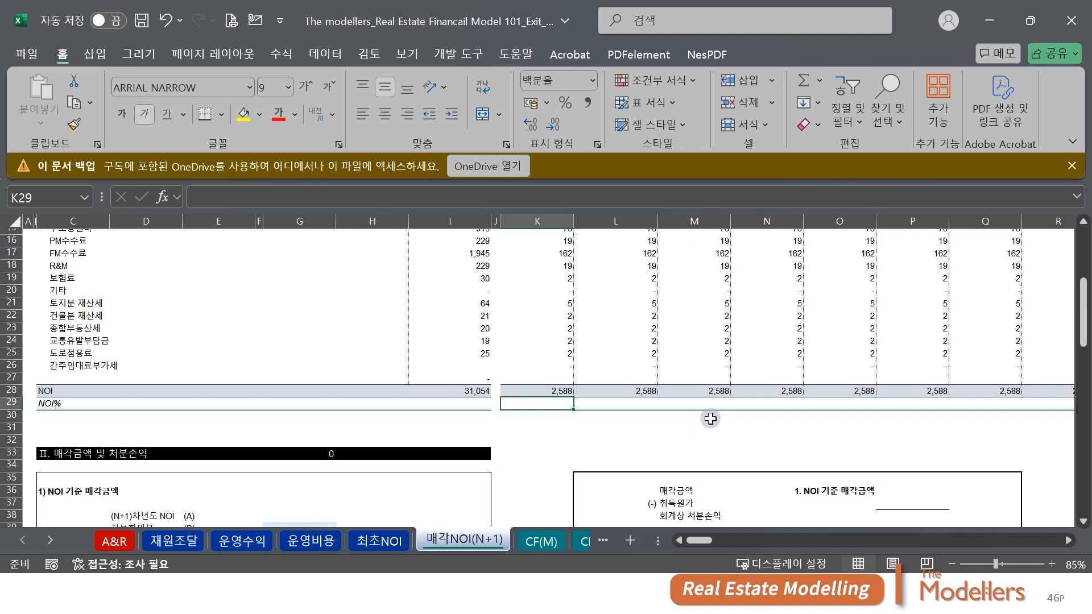
type("=")
key("Up")
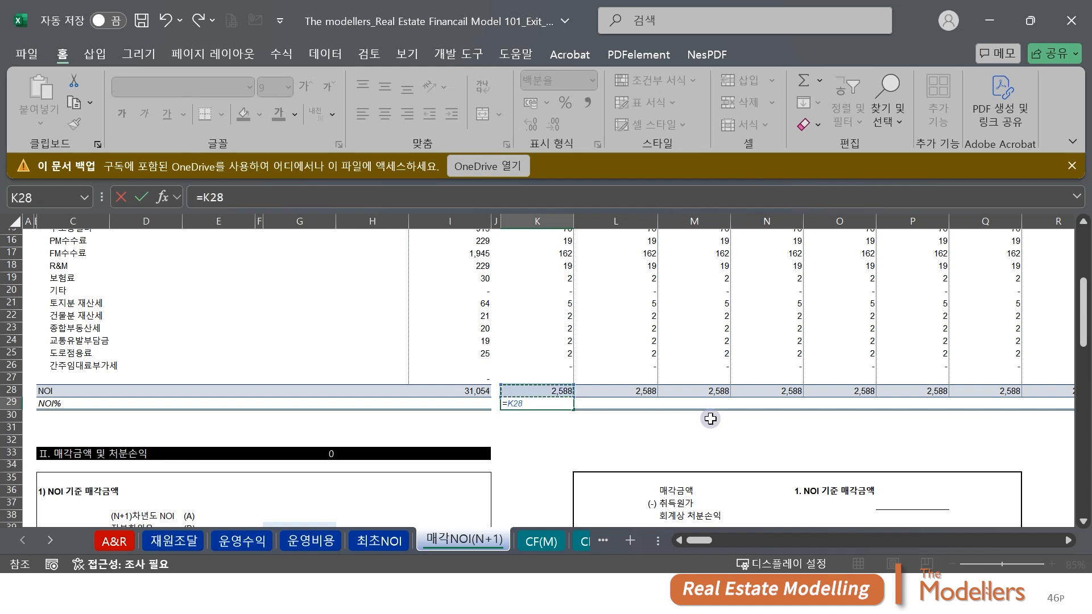
type("/")
key("Up")
key("Up")
key("Up")
key("Up")
key("Up")
key("Up")
key("Up")
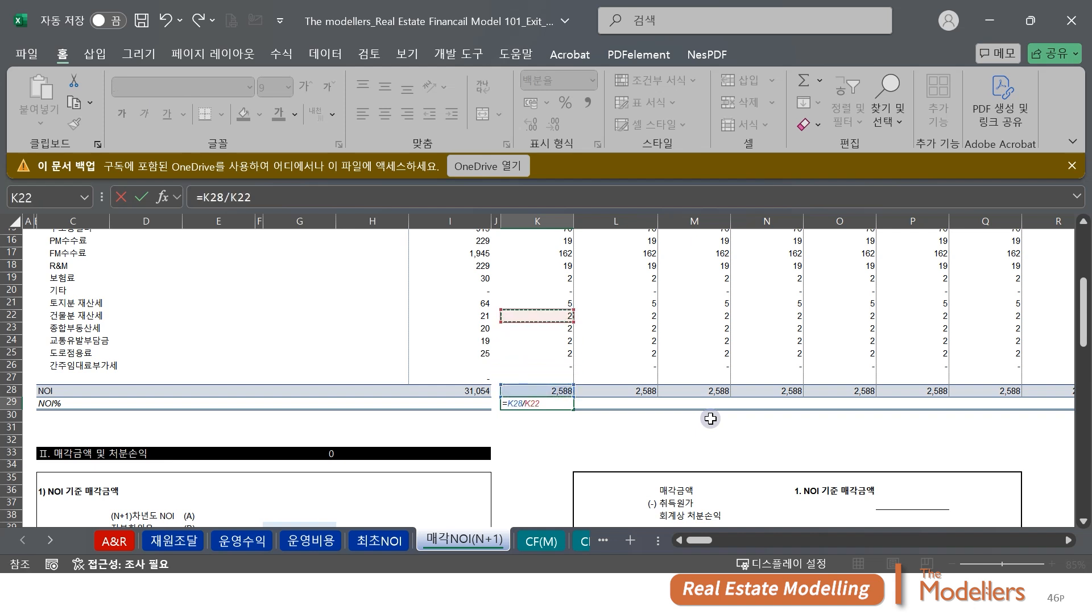
key("Up")
key("Up")
key("Up")
key("Up")
key("Up")
key("Up")
key("Up")
key("Up")
key("Up")
key("Up")
key("Up")
key("Up")
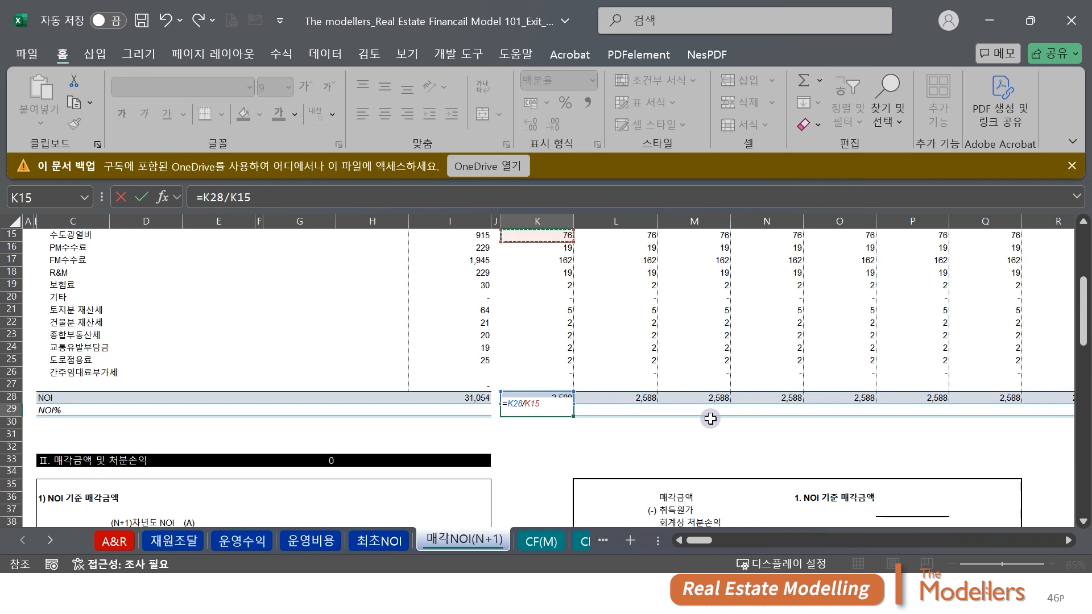
key("Up")
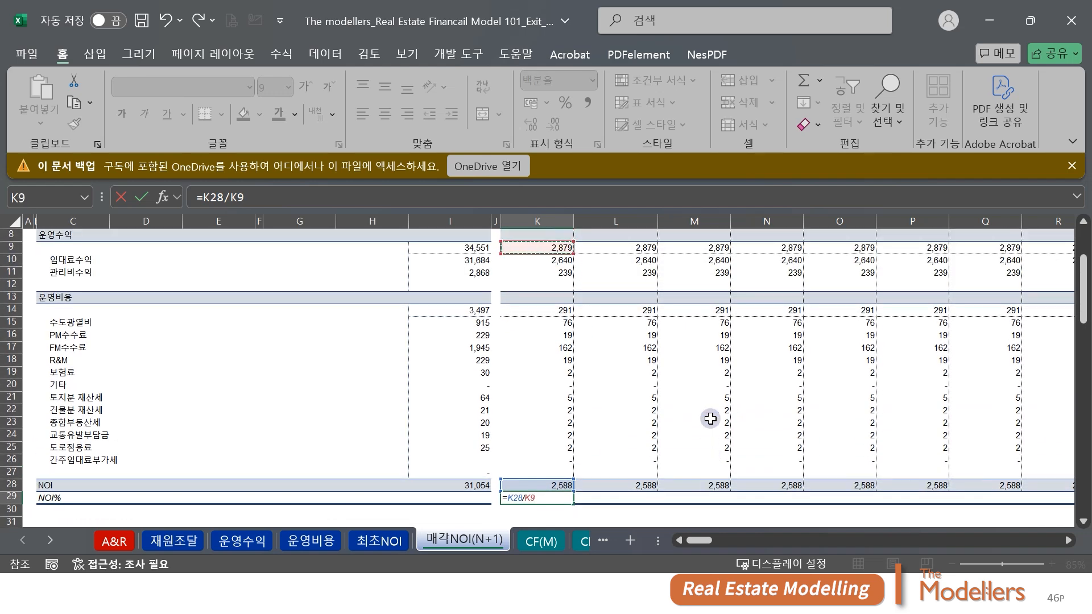
key("Return")
Copy the NOI% formula from K29 and paste it across K29:V29 through December 2028
key("Up")
key("ctrl+c")
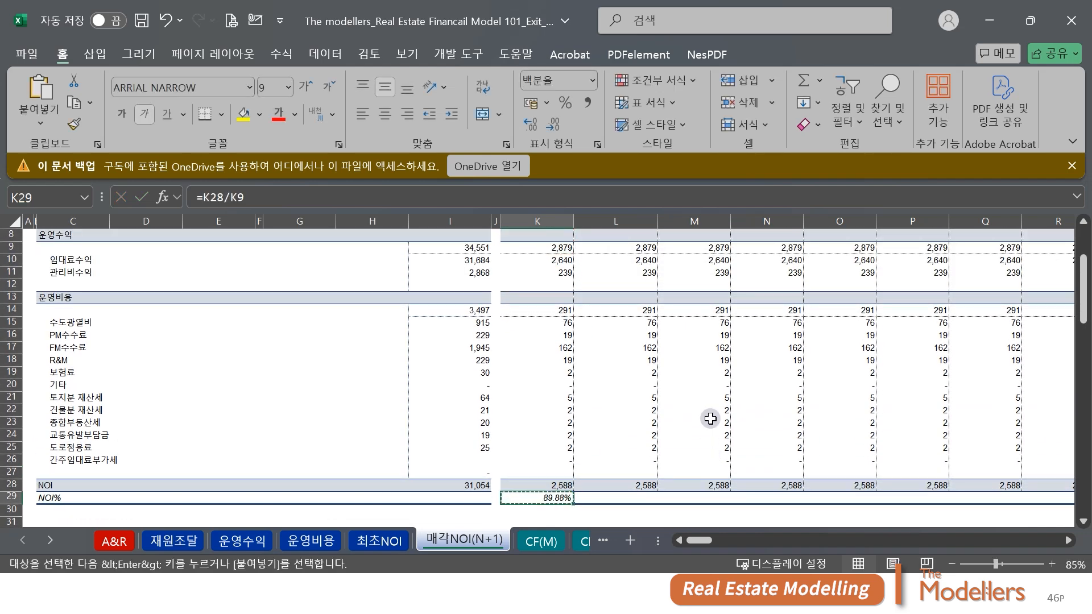
key("shift+Right")
key("shift+Right")
key("shift+Right")
key("shift+Right")
key("shift+Right")
key("shift+Right")
key("shift+Right")
key("shift+Right")
key("shift+Right")
key("shift+Right")
key("shift+Right")
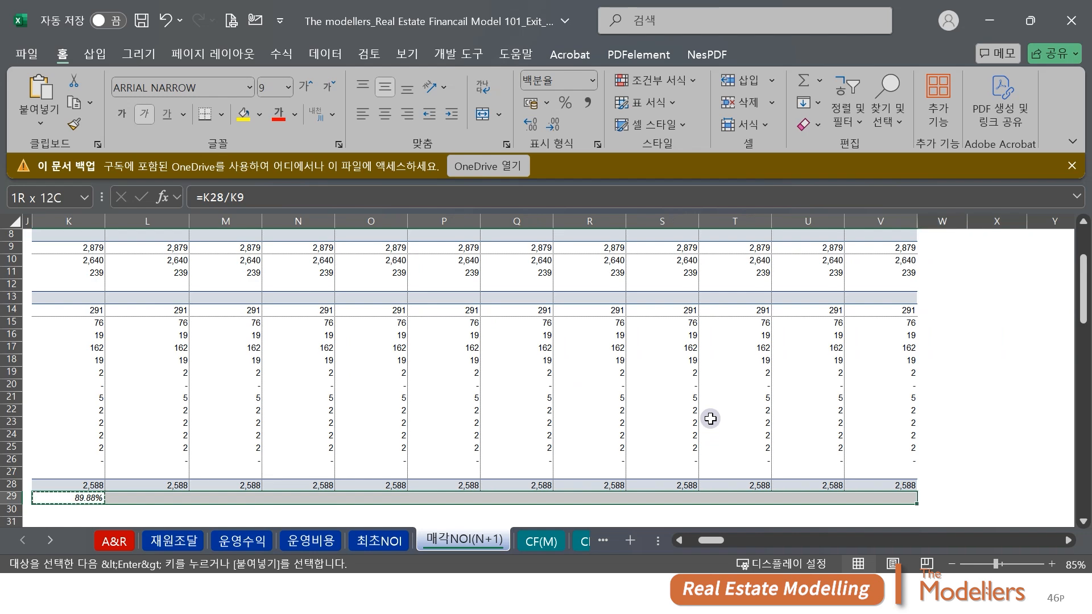
key("ctrl+alt+v")
key("Return")
key("Left")
key("Left")
key("Left")
key("Left")
key("Left")
key("Left")
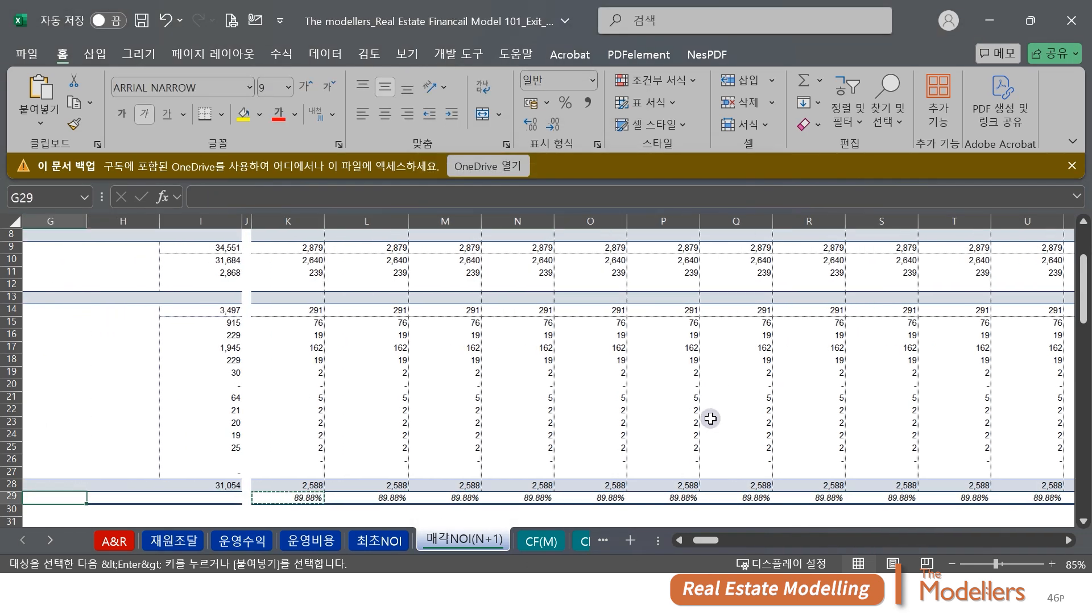
key("Left")
key("Left")
key("Left")
key("Left")
key("Escape")
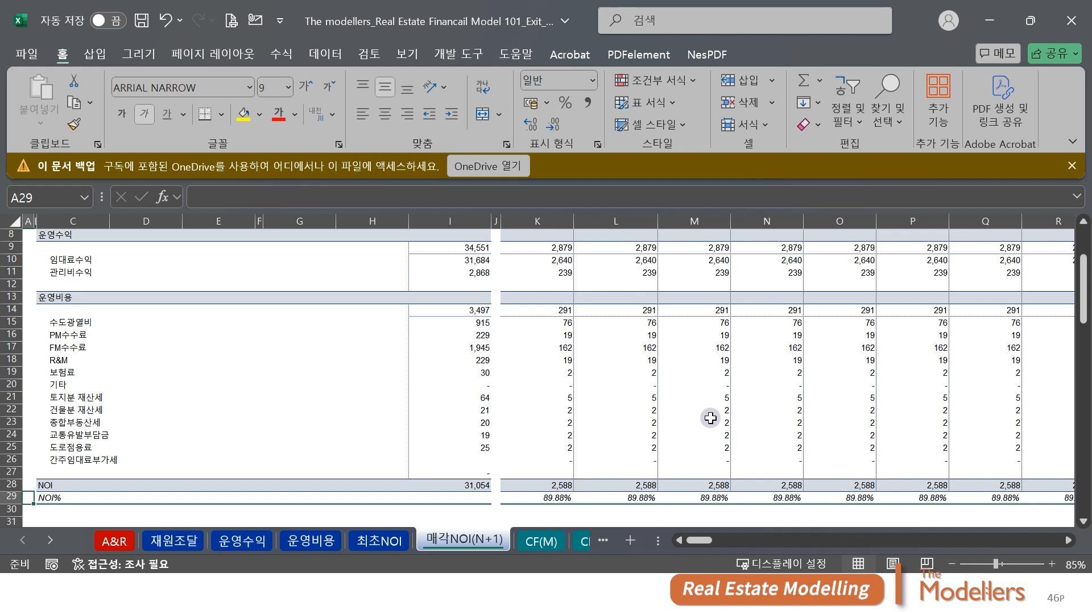
Inspect the NOI% formula in K29 and the monthly ratios across row 29
left_click(557, 497)
key("F2")
key("Escape")
key("shift+space")
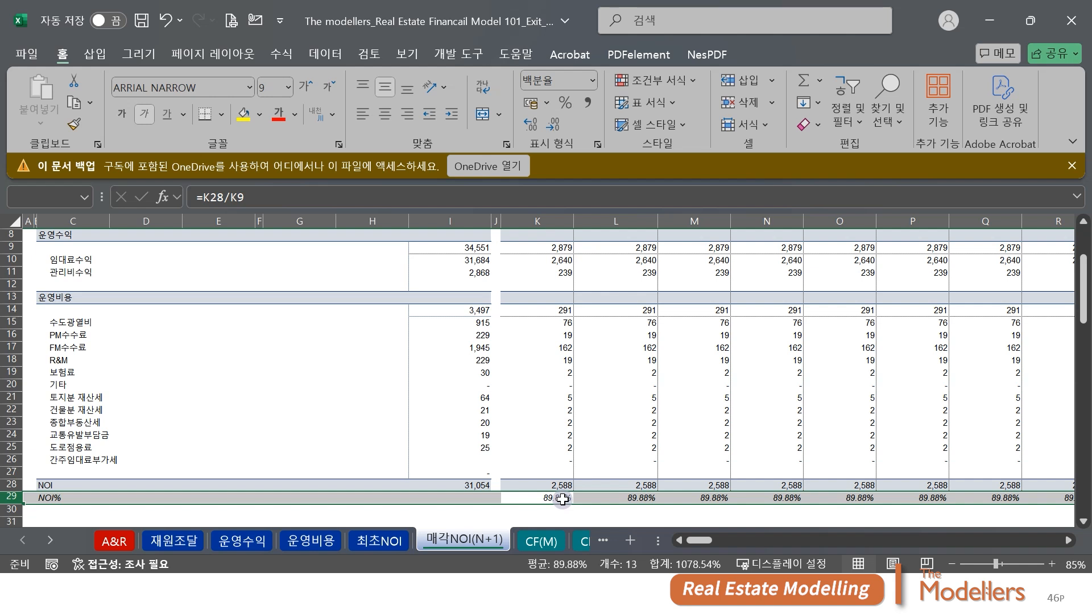
left_click(562, 498)
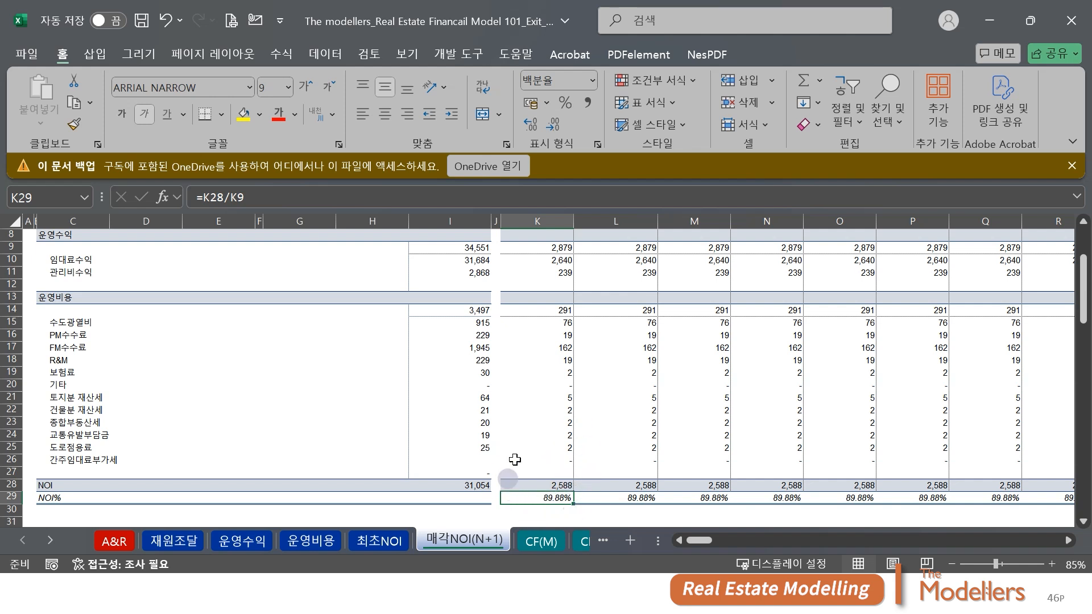
Calculate the annual NOI% in I29 with =I28/I9 and check it against the NOI table
left_click(472, 496)
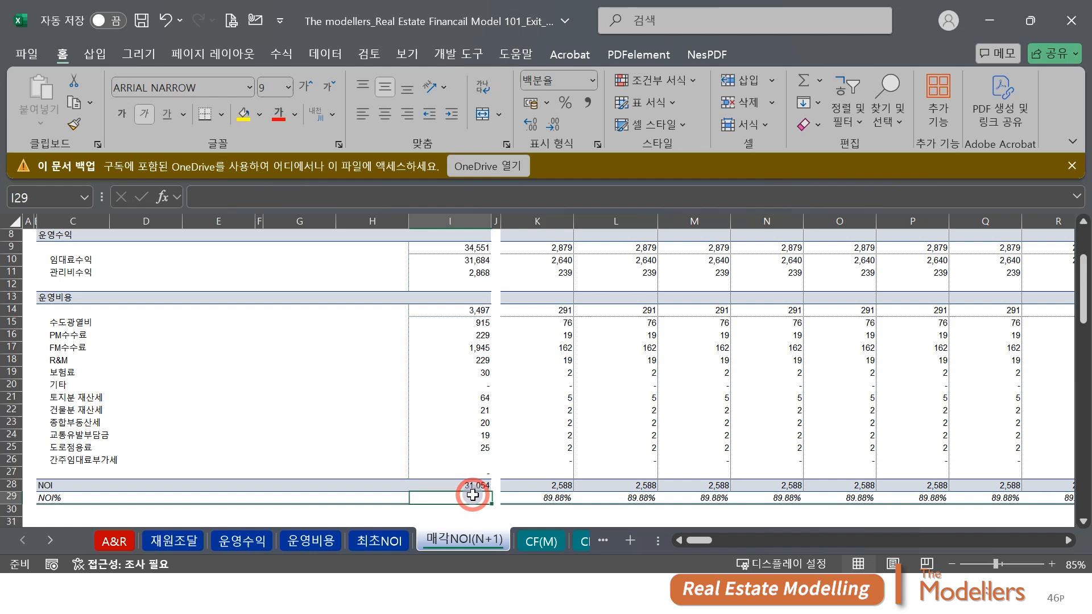
type("=")
left_click(468, 484)
type("/")
scroll(483, 449, "up", 3)
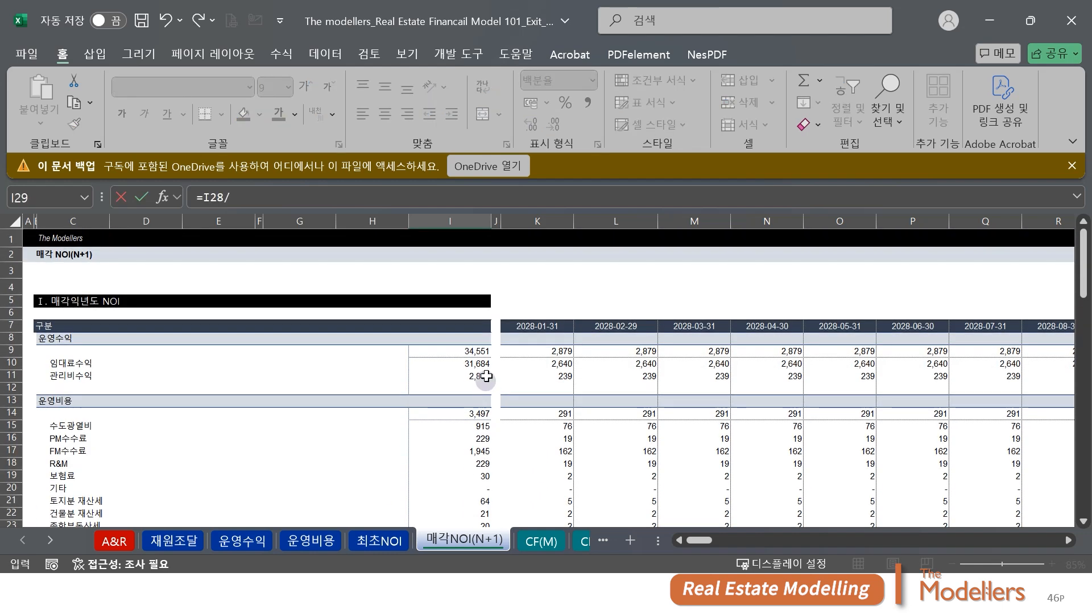
left_click(478, 352)
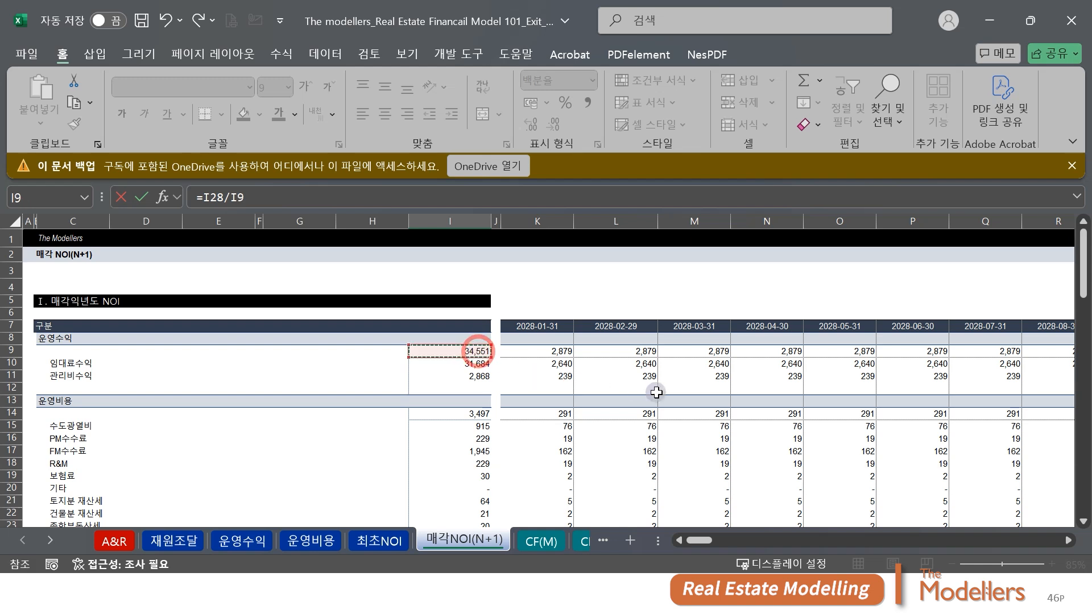
scroll(654, 392, "down", 5)
key("Return")
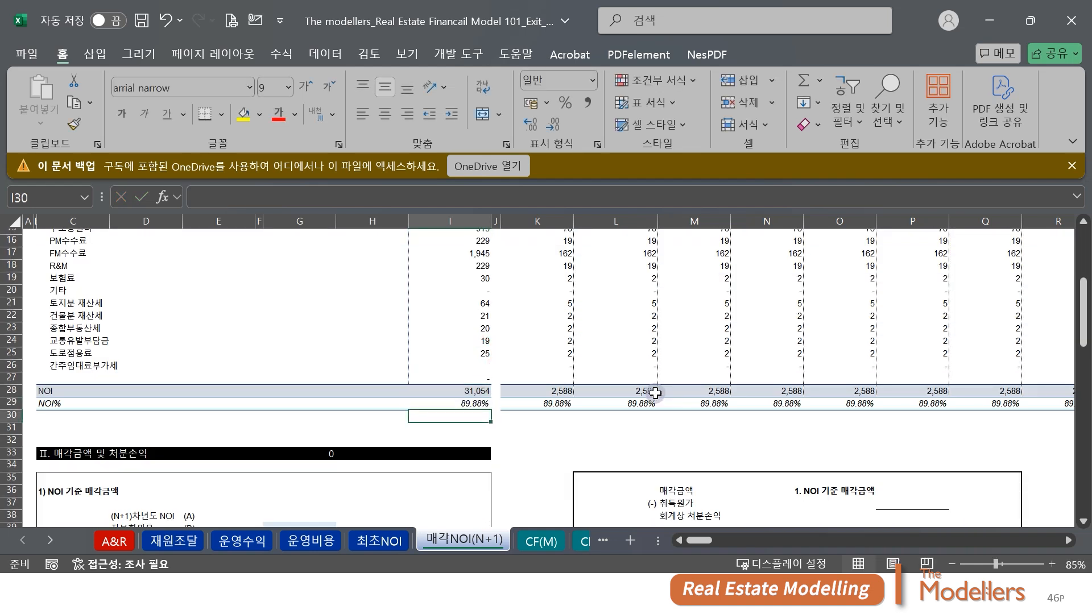
left_click(477, 404)
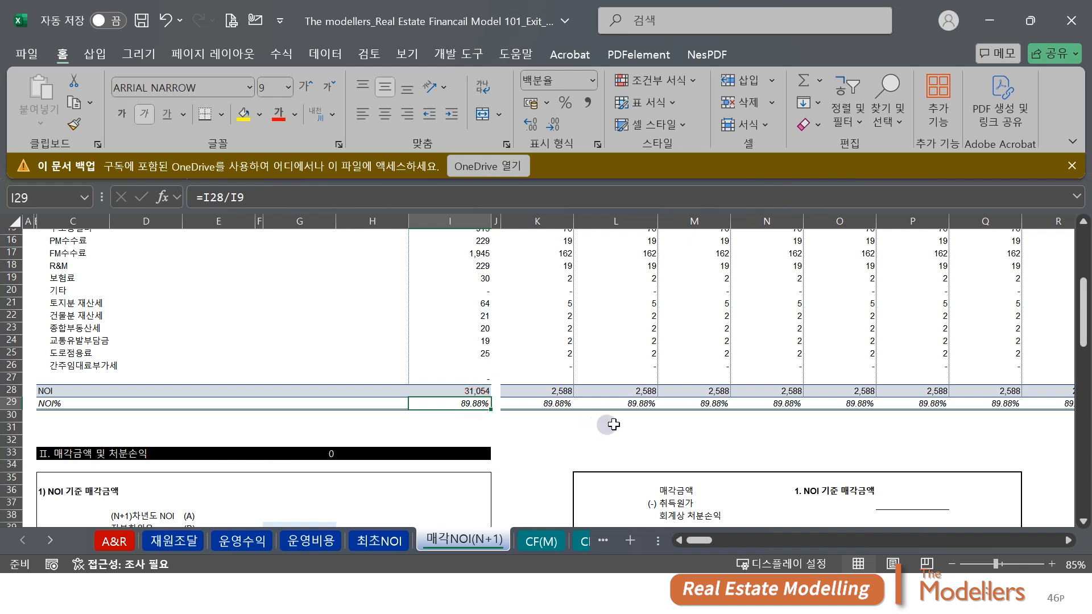
scroll(613, 434, "up", 3)
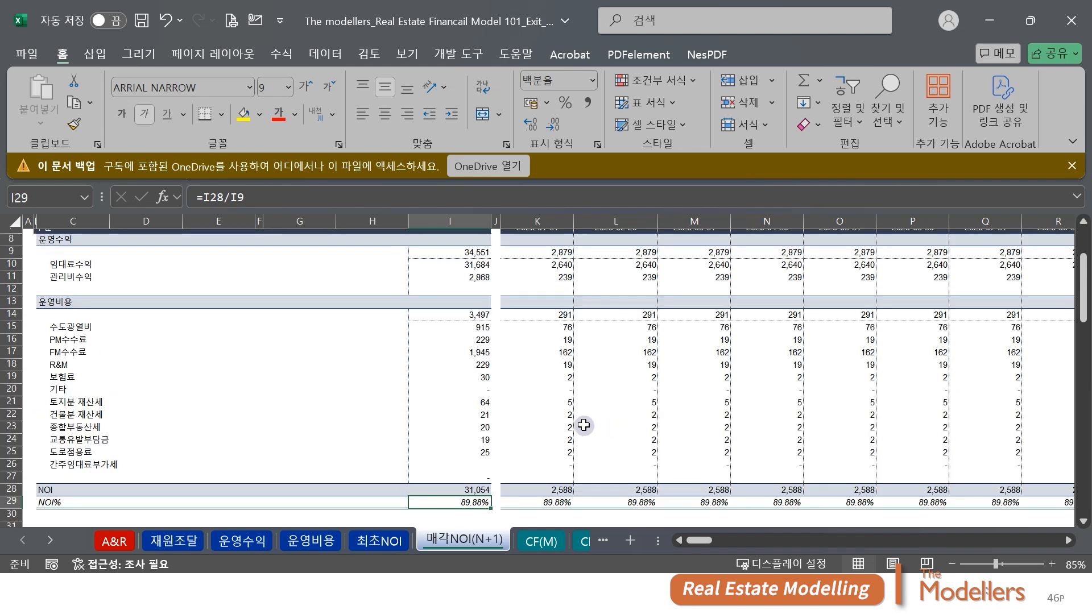
scroll(571, 398, "down", 2)
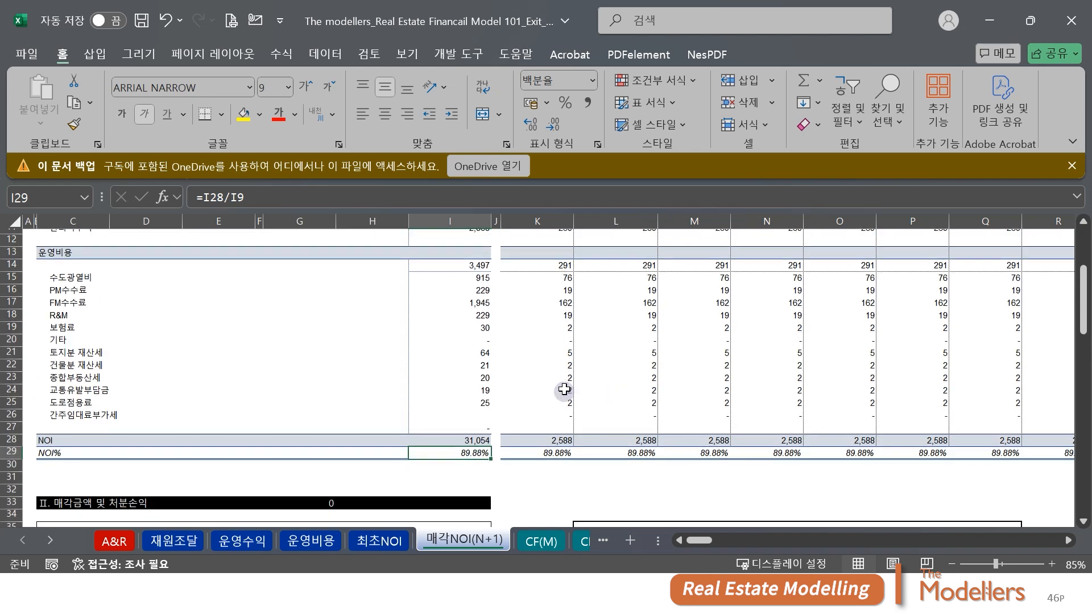
Review the 2028 운영수익 and 운영비용 rows against the NOI and NOI% rows, checking the formulas in K20 and K29
scroll(562, 388, "up", 2)
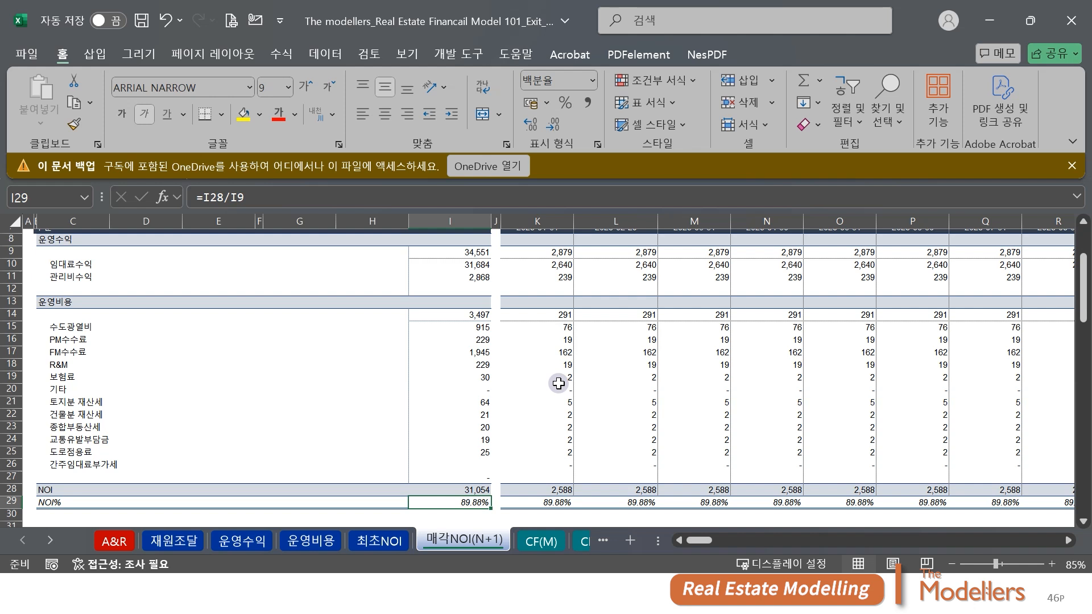
scroll(548, 374, "down", 3)
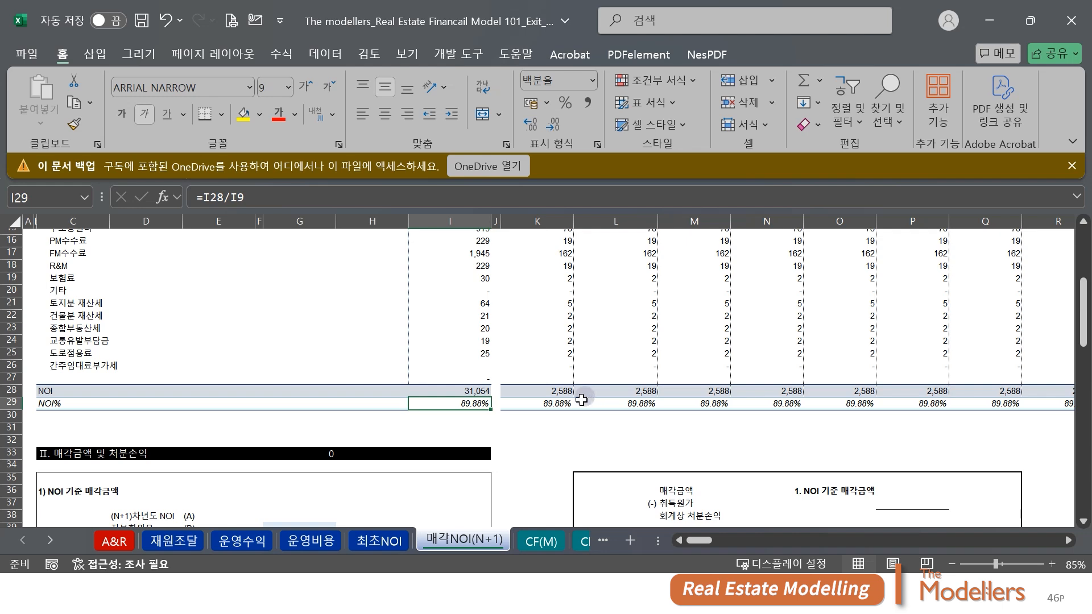
left_click(560, 402)
key("shift+space")
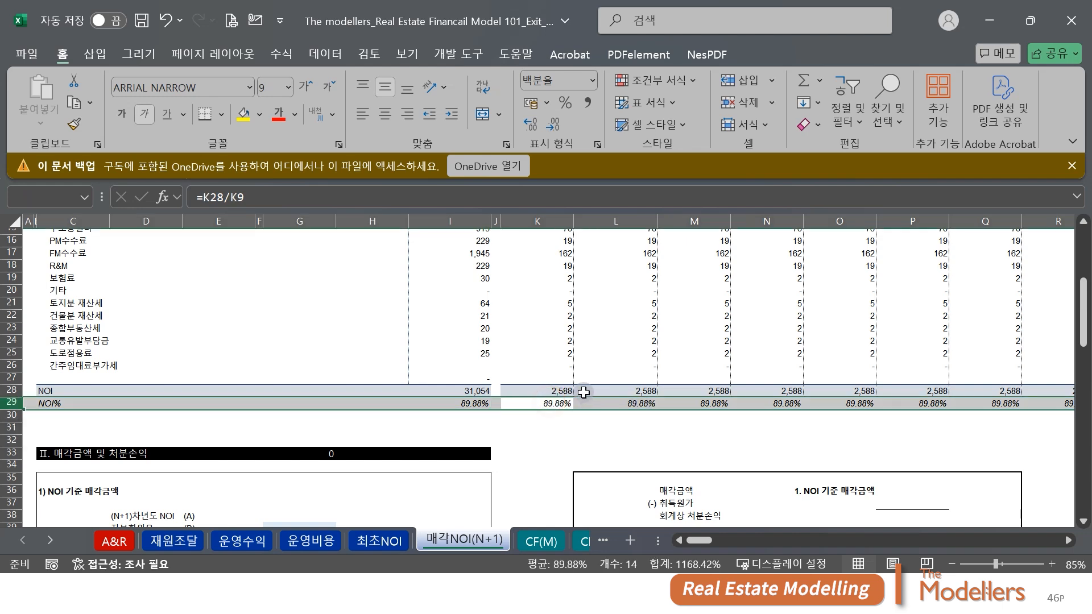
scroll(569, 367, "up", 4)
left_click_drag(564, 314, 557, 450)
scroll(569, 381, "down", 1)
key("shift+space")
left_click(558, 274)
left_click(549, 389)
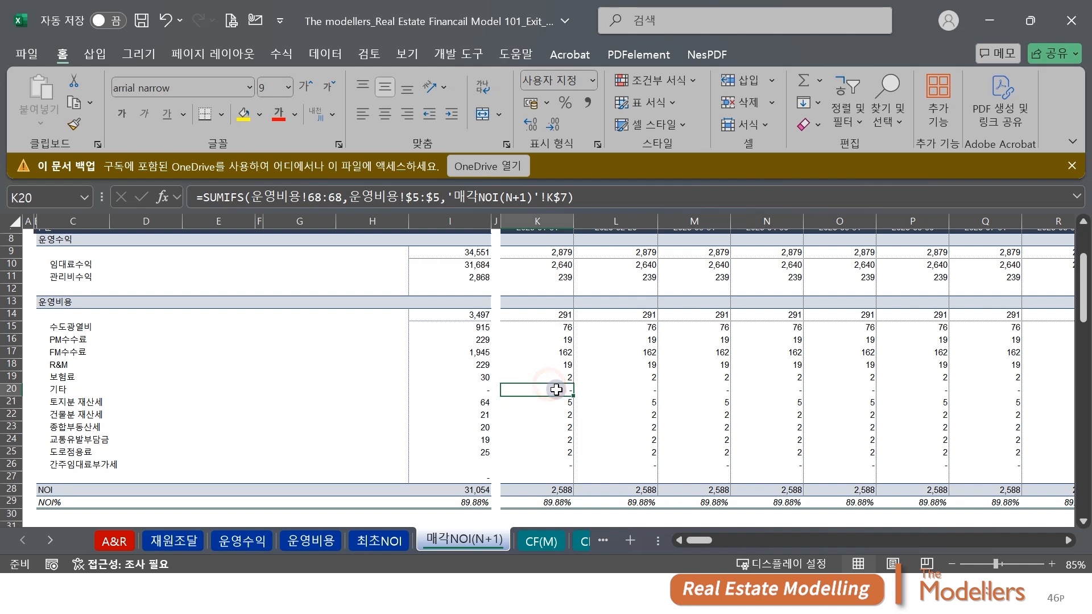
scroll(561, 415, "down", 3)
left_click(557, 404)
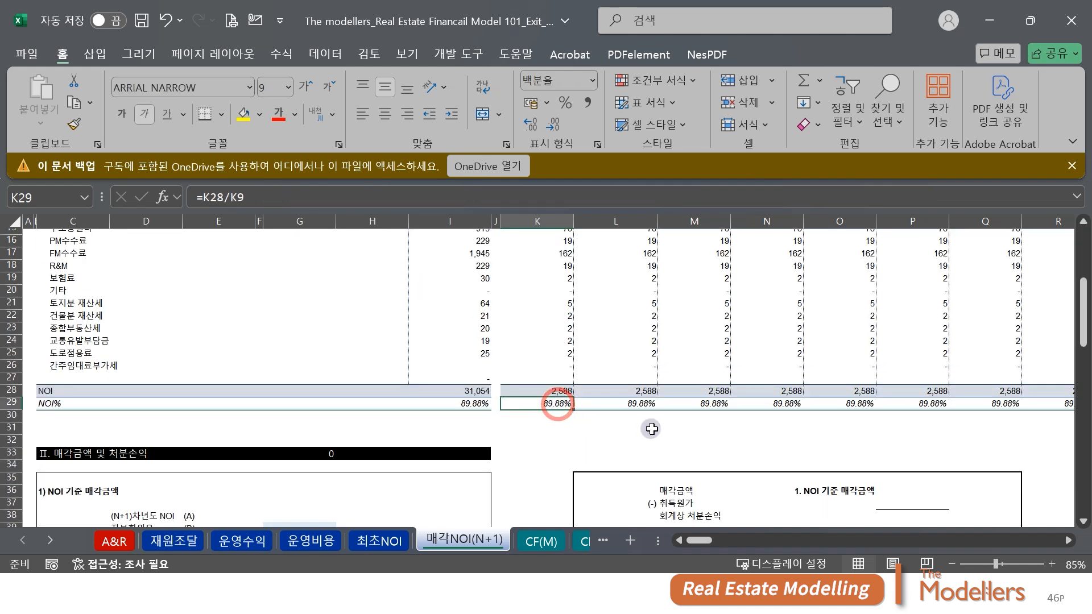
key("shift+space")
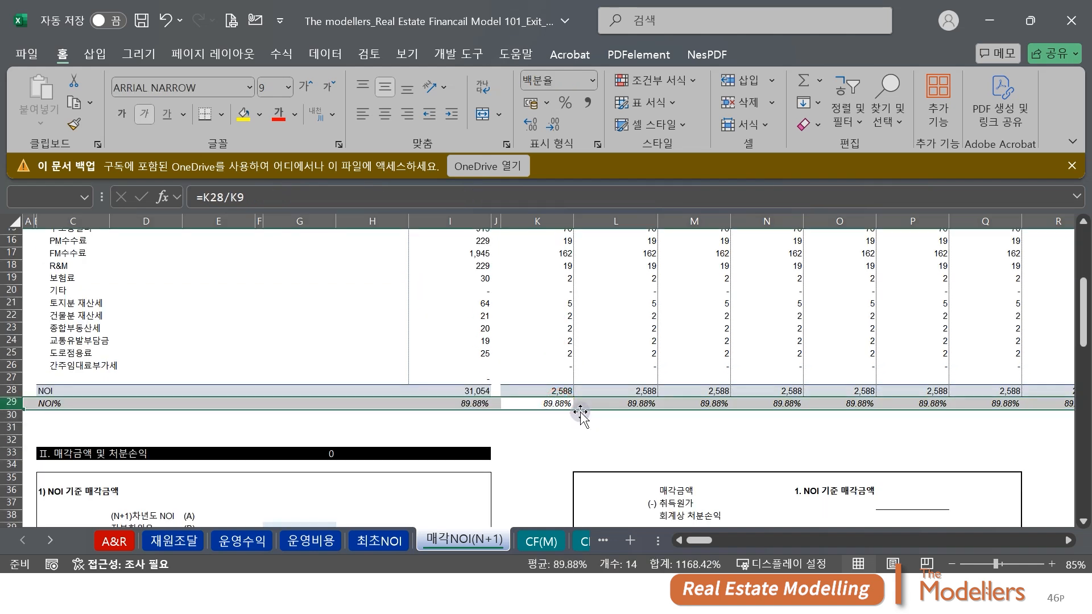